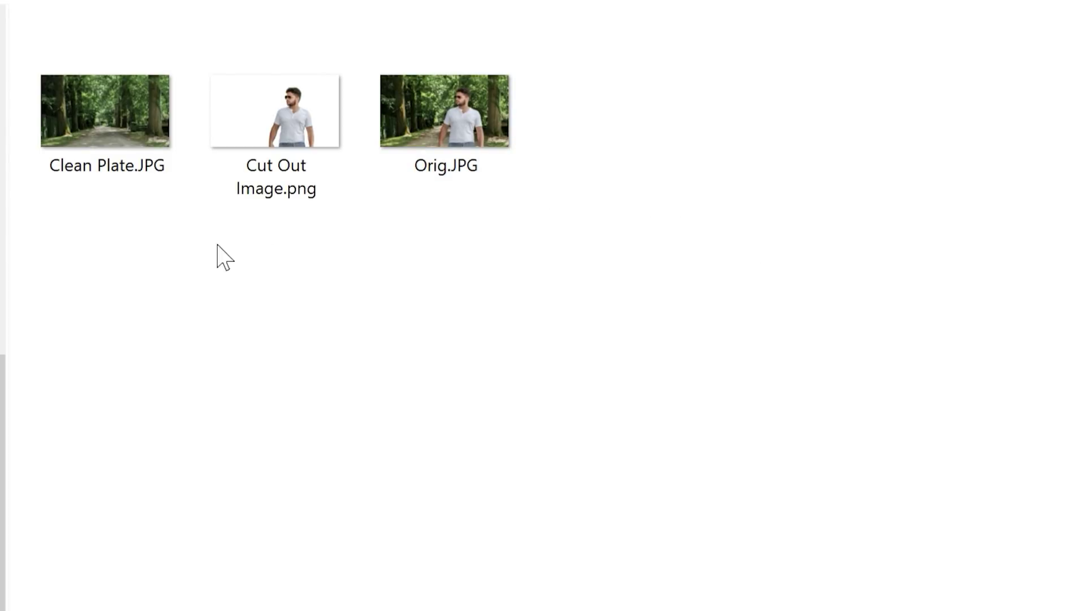
Select Clean Plate.JPG, then open the original photo Orig.JPG of the man on the path
left_click(98, 122)
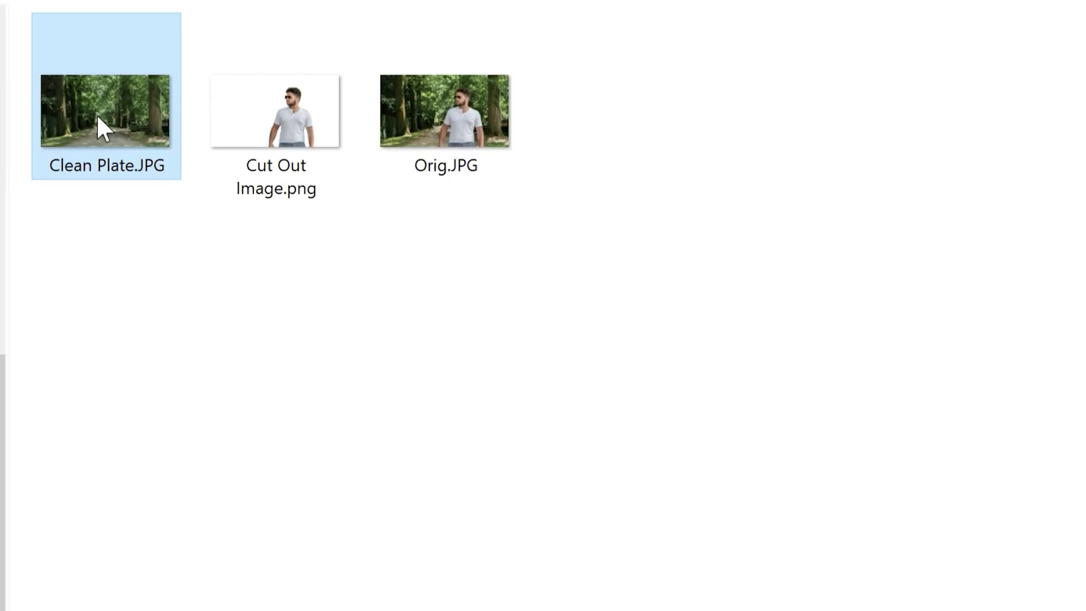
mouse_move(275, 110)
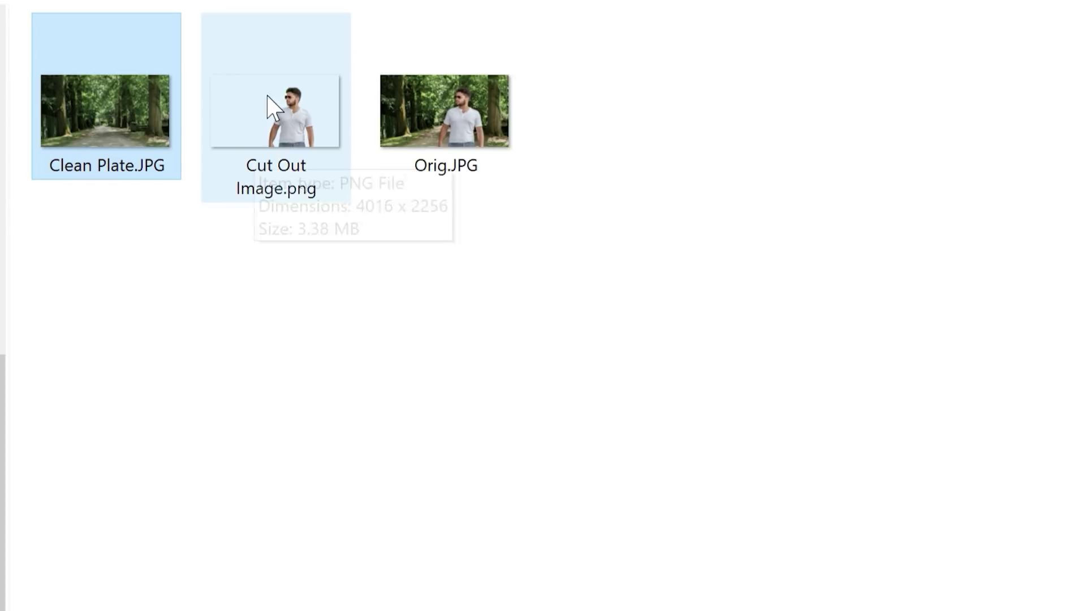
left_click(444, 110)
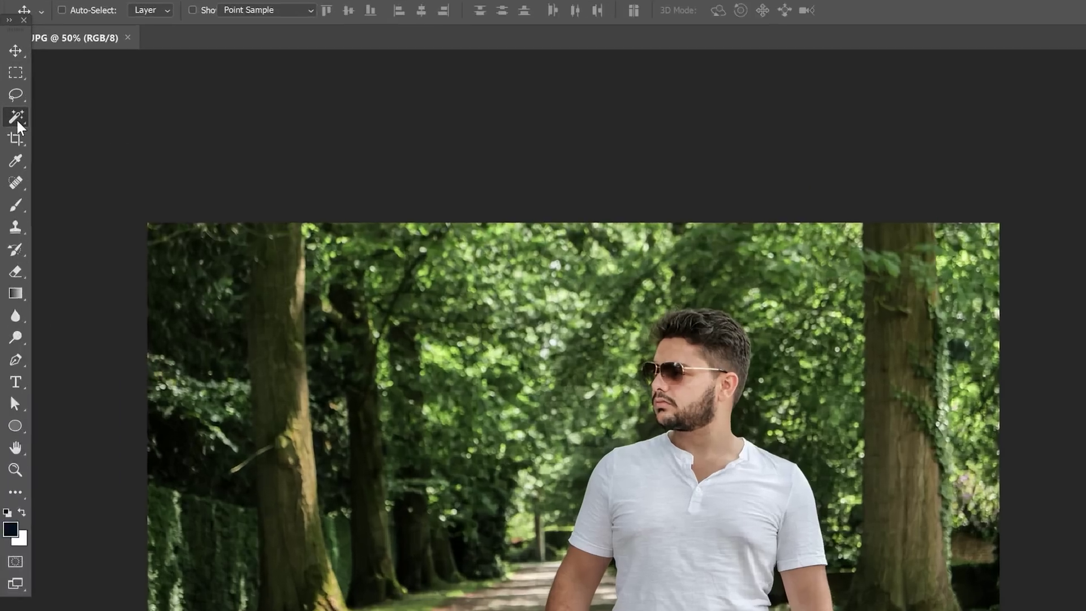
Quick-select the man, subtracting stray background near his chin and checking the edges
right_click(11, 96)
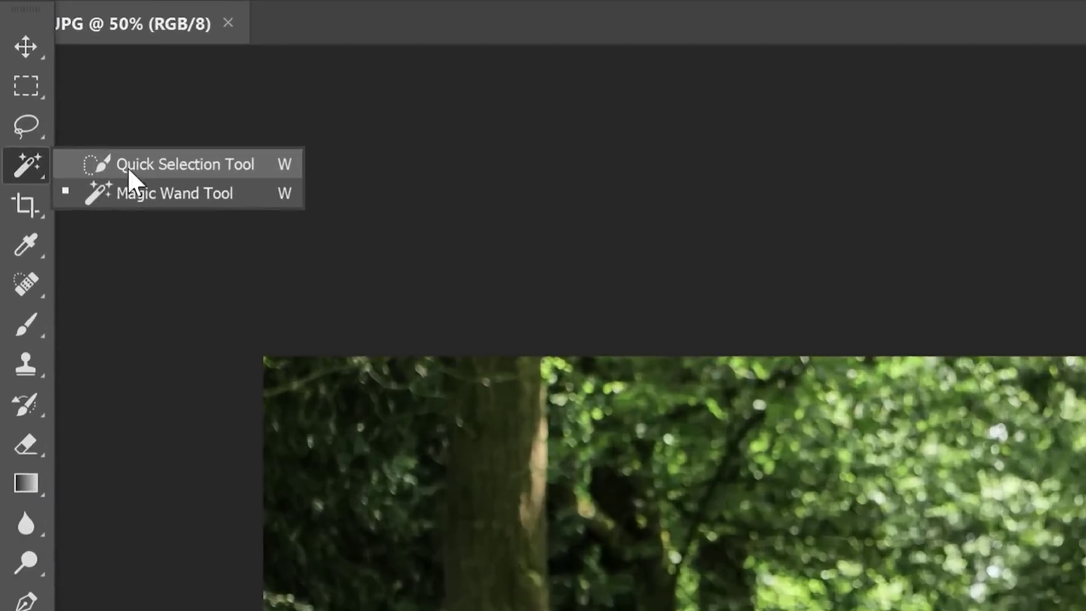
left_click(127, 168)
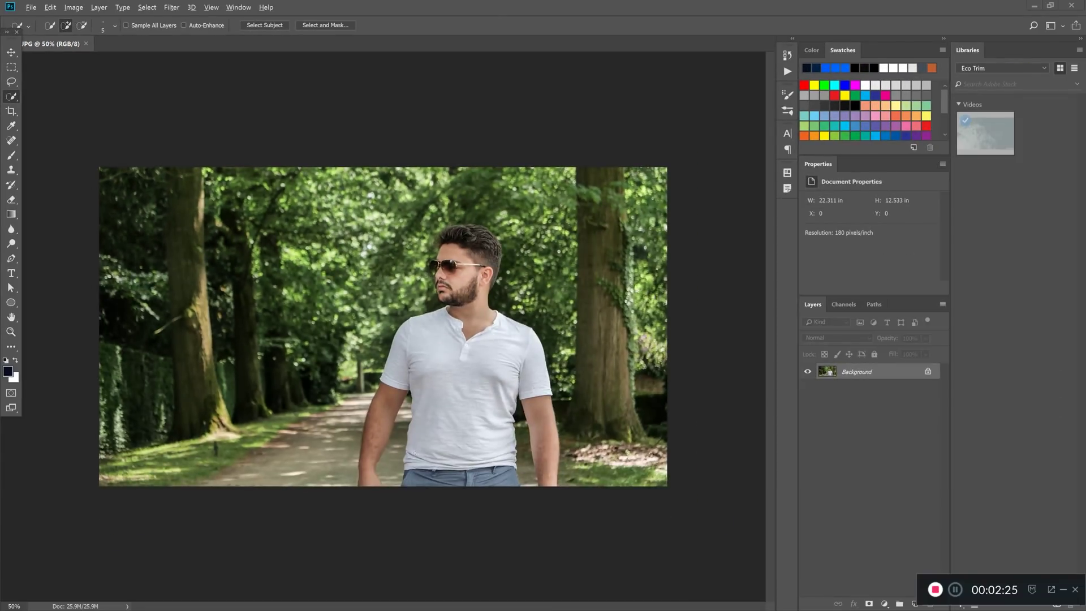
scroll(475, 357, "up", 5)
left_click_drag(480, 456, 321, 445)
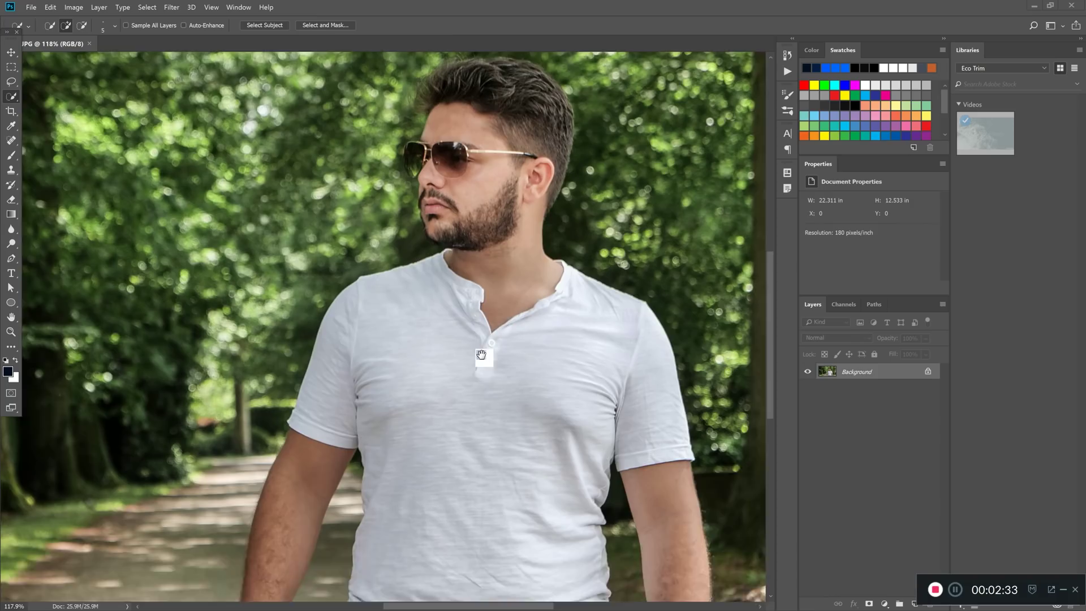
left_click_drag(425, 255, 466, 411)
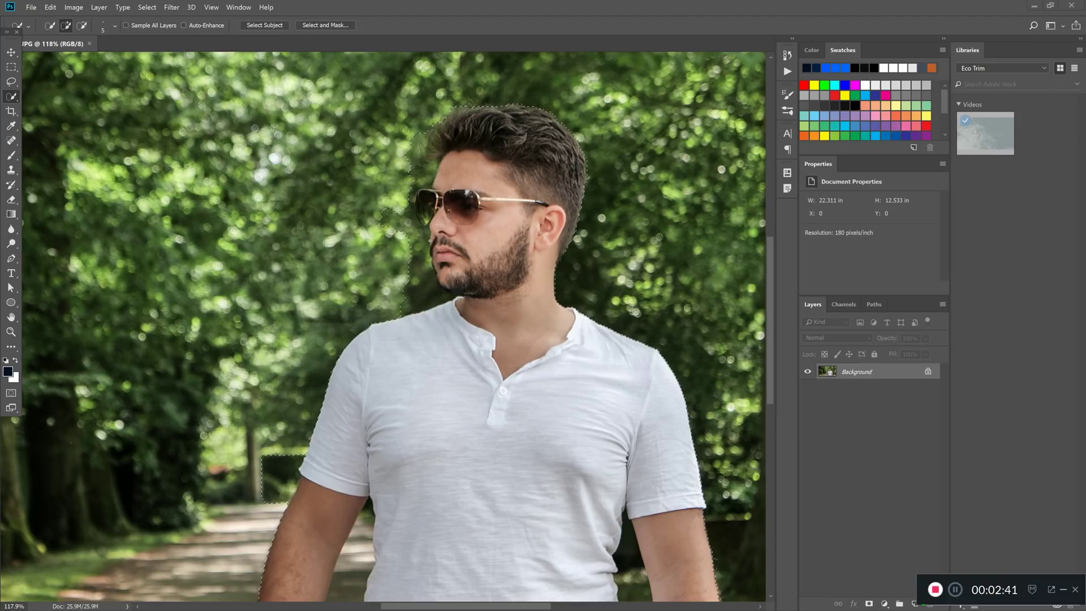
scroll(382, 322, "down", 2)
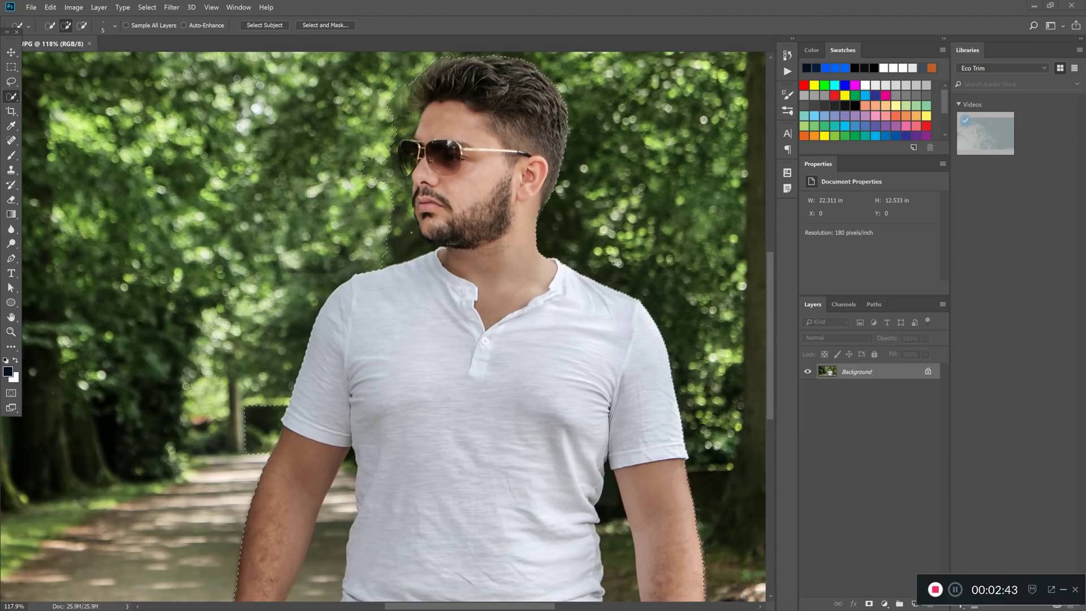
left_click(395, 242, "alt")
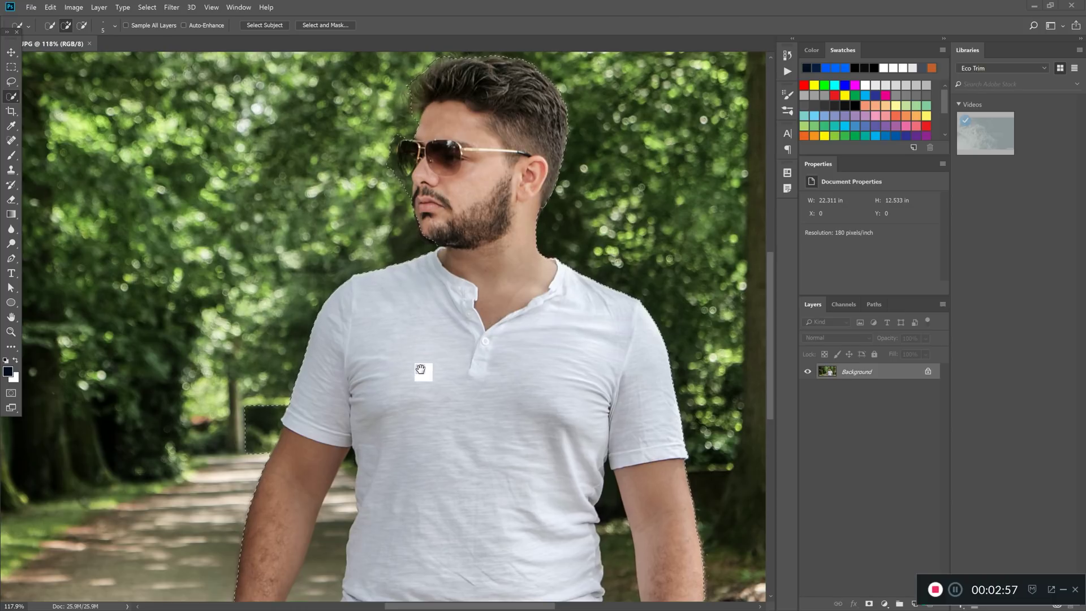
left_click_drag(424, 373, 404, 174)
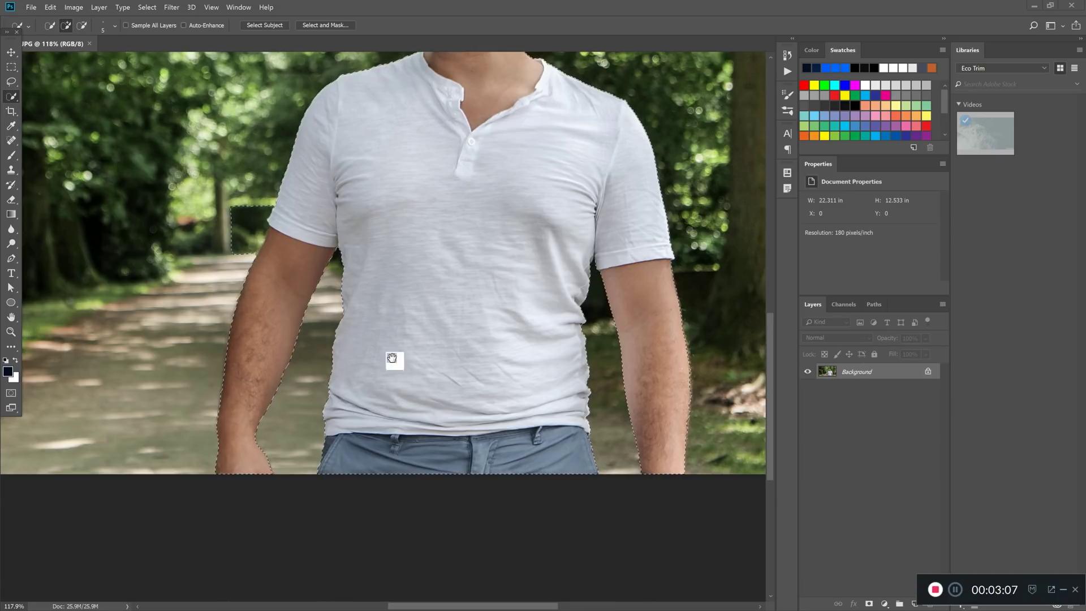
mouse_move(392, 360)
left_mouse_down()
mouse_move(425, 363)
mouse_move(438, 395)
left_mouse_up()
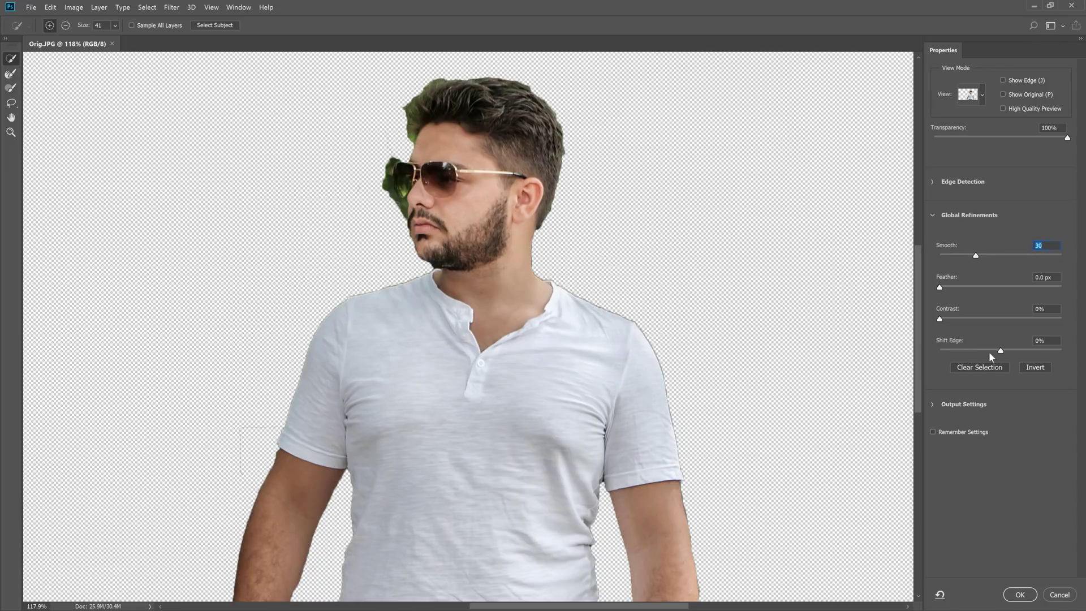
Pull the selection edge inward with Shift Edge at -31%
left_click_drag(1001, 350, 983, 352)
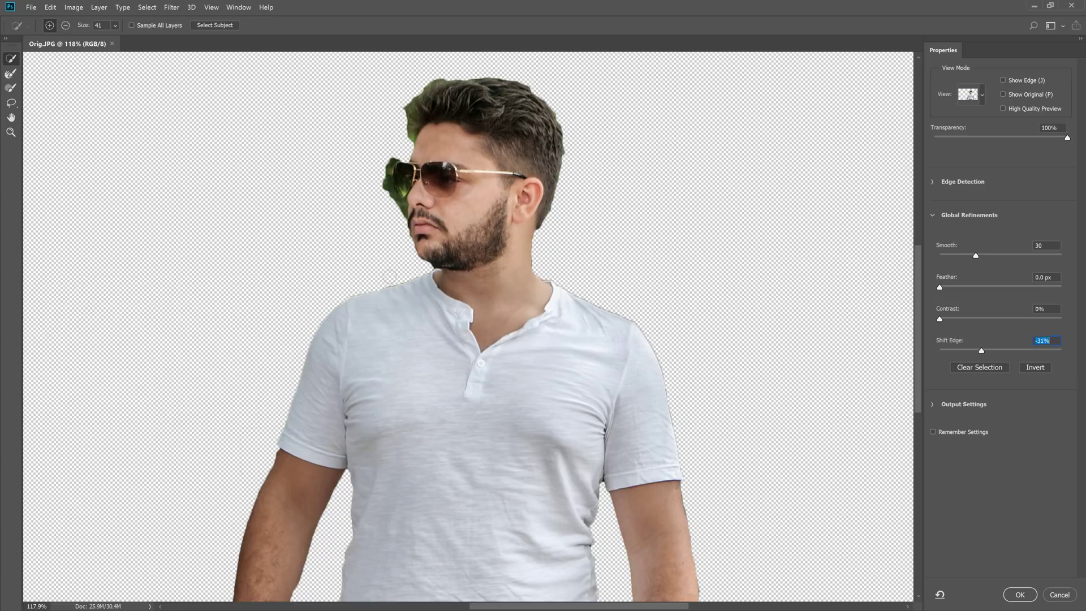
key("alt")
key("alt")
key("alt")
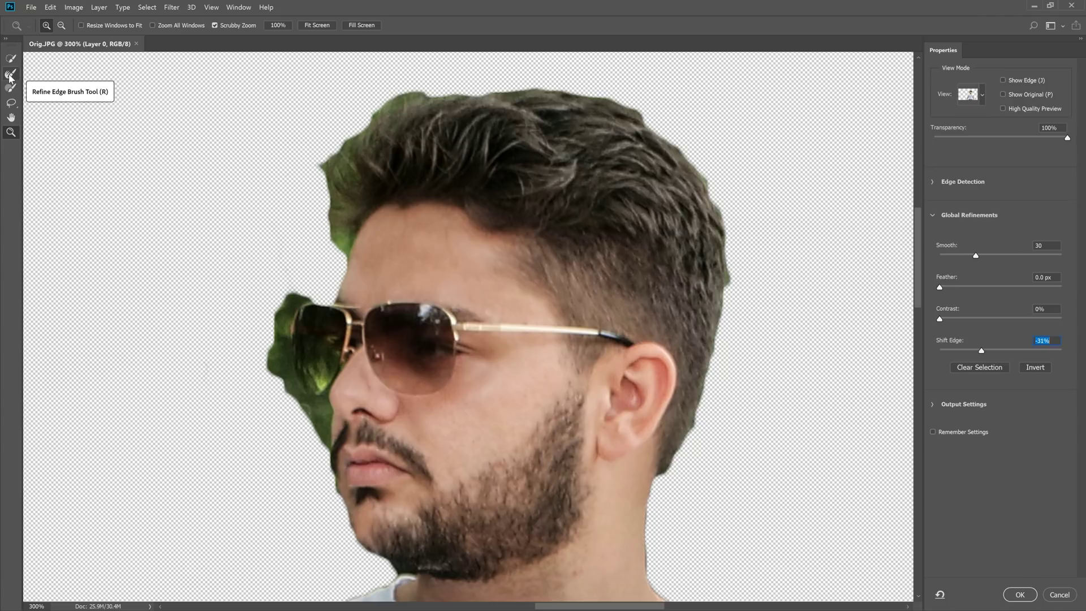
Set a 35 px Refine Edge Brush and 2 px Smart Radius, then clean the hair fringe
left_click(11, 73)
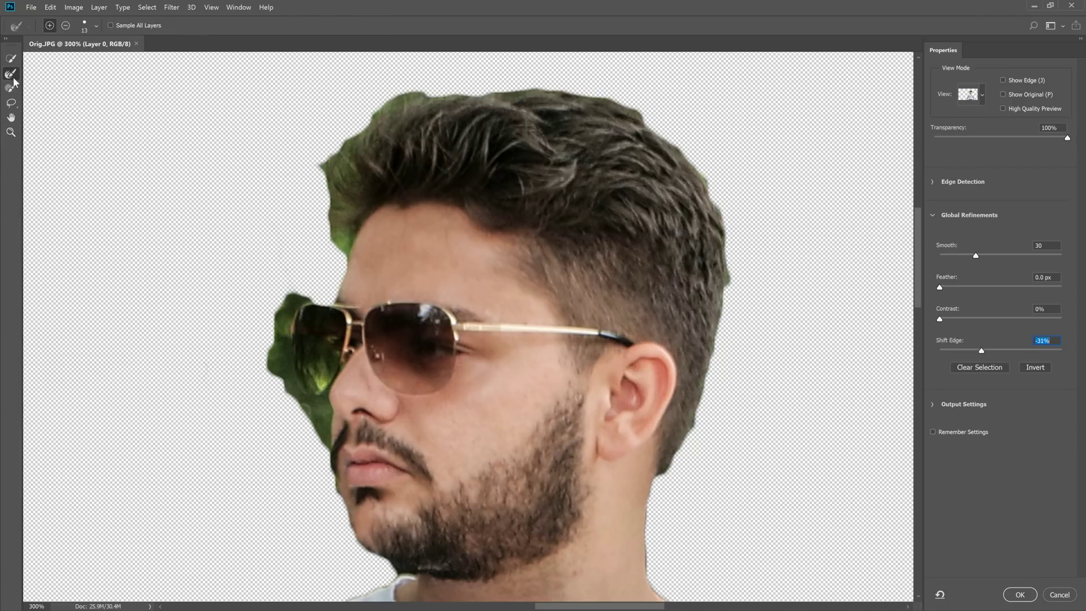
left_click(96, 25)
left_click_drag(38, 57, 51, 57)
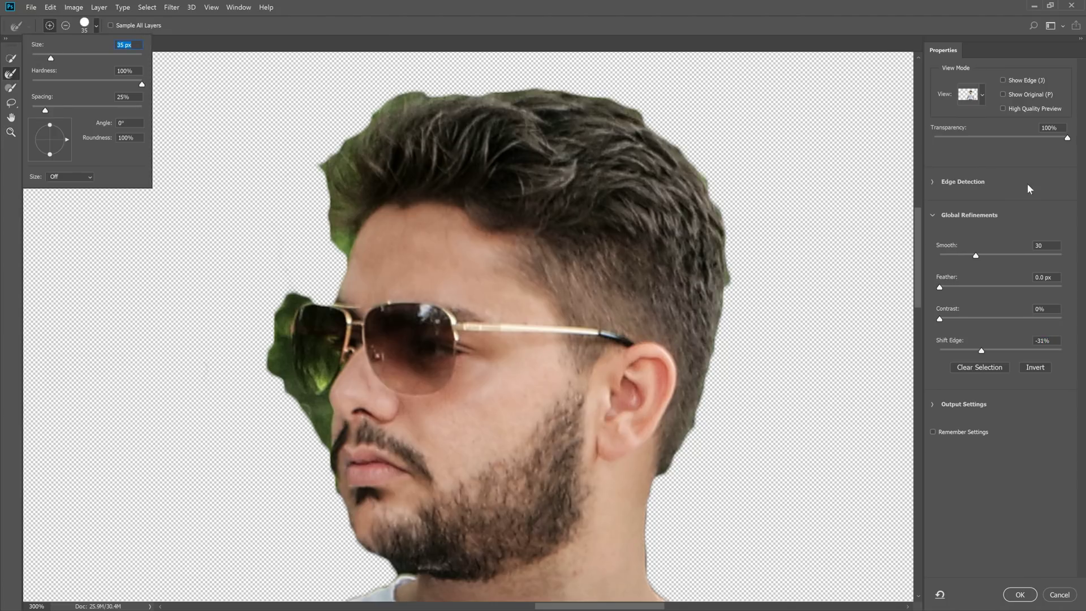
key("Return")
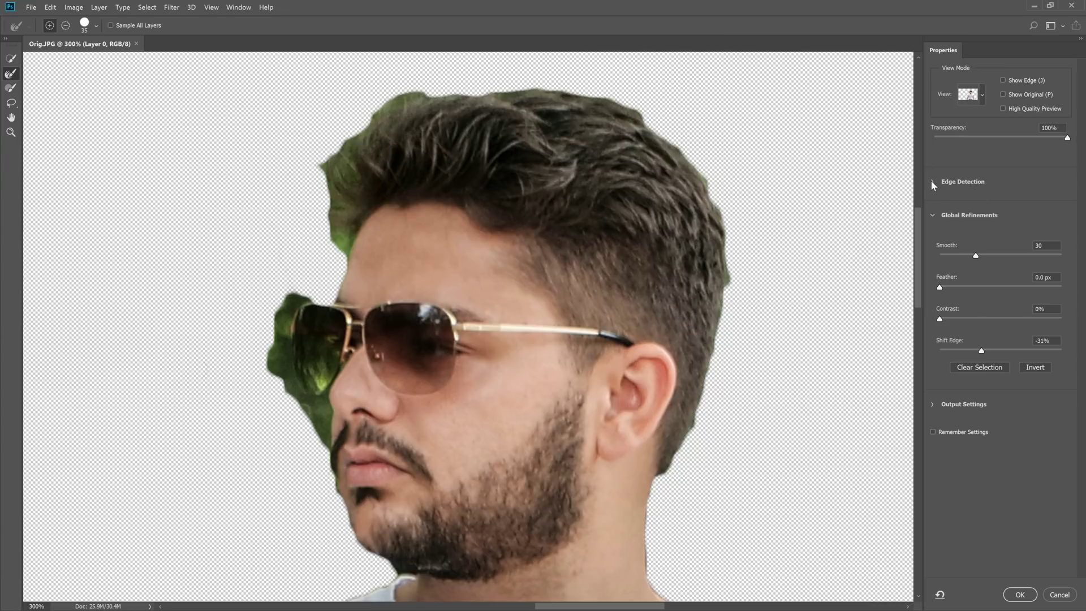
left_click(933, 182)
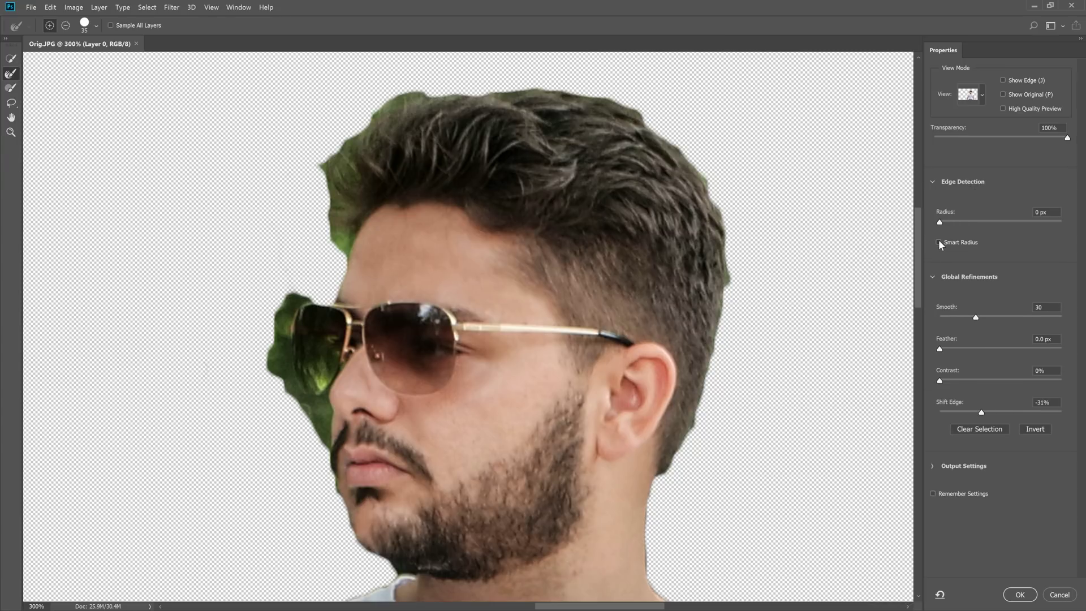
left_click(952, 221)
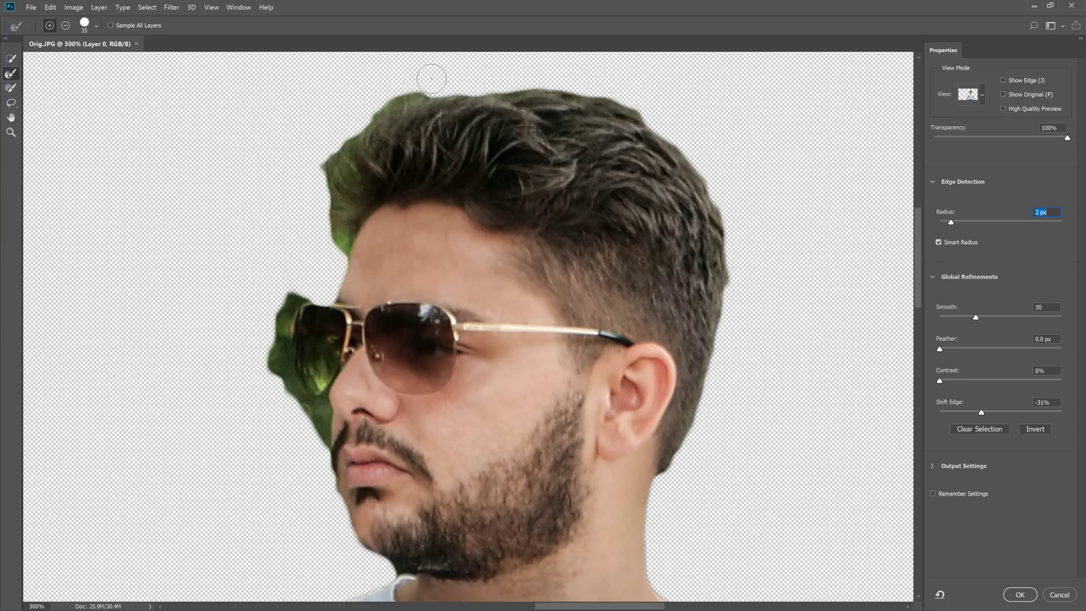
left_click_drag(416, 93, 343, 225)
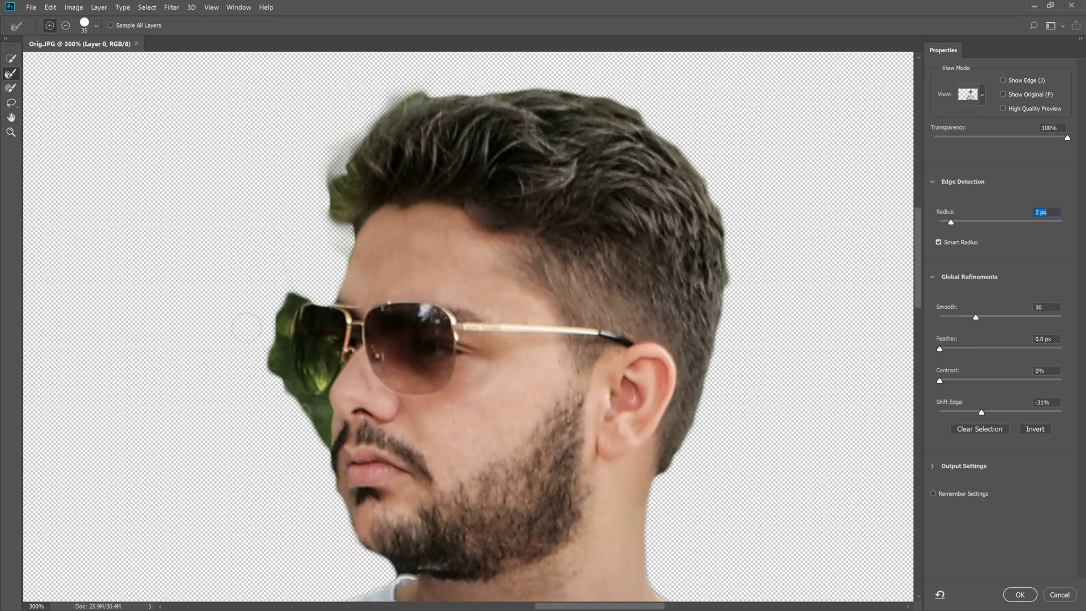
Apply the refined selection as a layer mask and pan to the neck area
left_click(1018, 594)
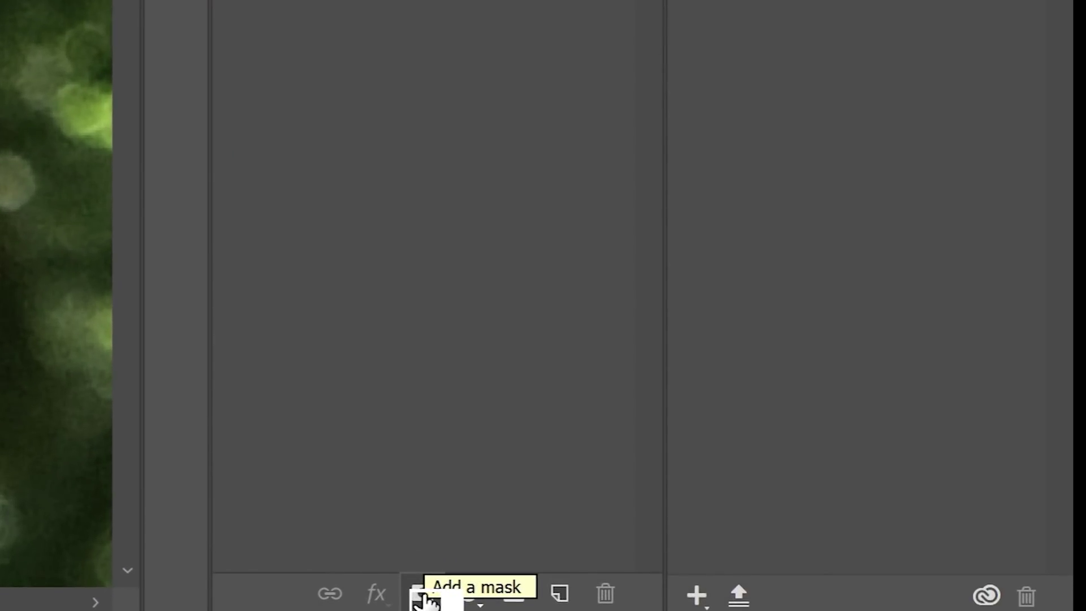
left_click(537, 598)
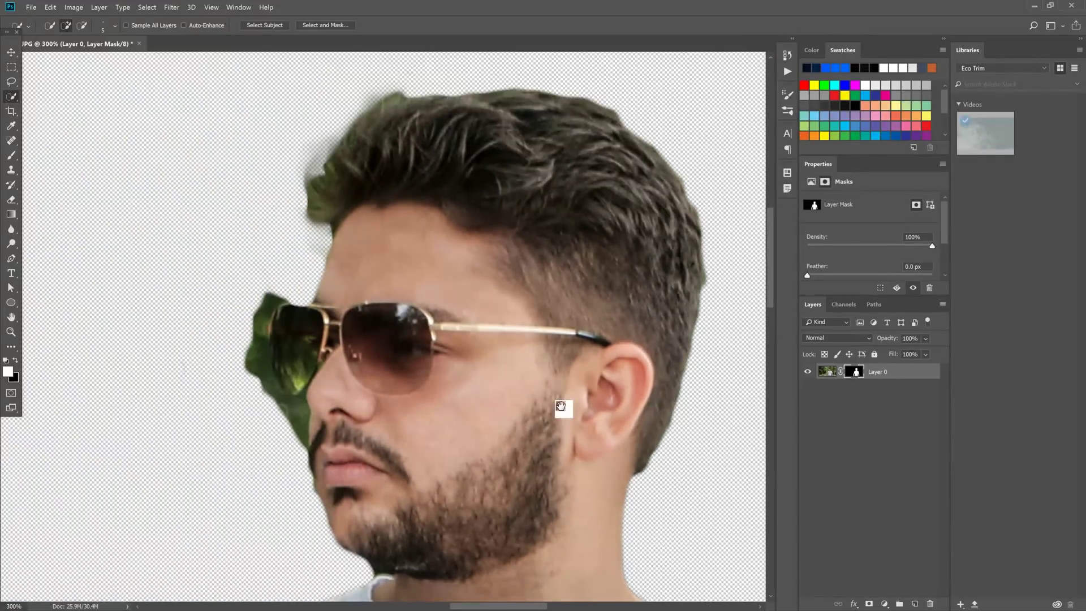
left_click_drag(561, 408, 475, 166)
left_click_drag(354, 160, 529, 236)
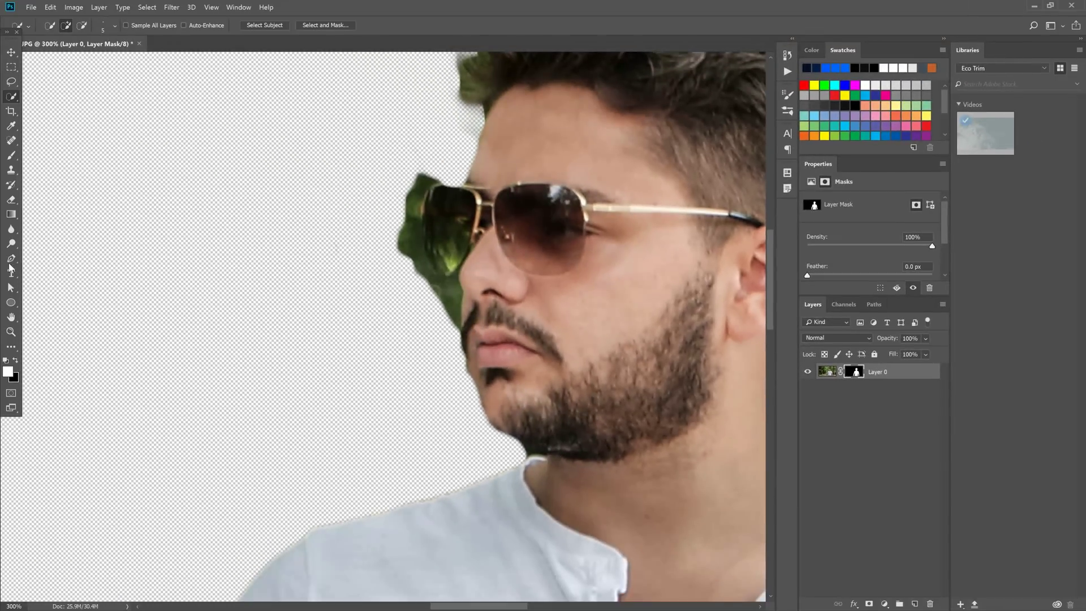
Trace a closed Pen path around the green foliage beside the sunglasses
key("p")
scroll(416, 266, "up", 1)
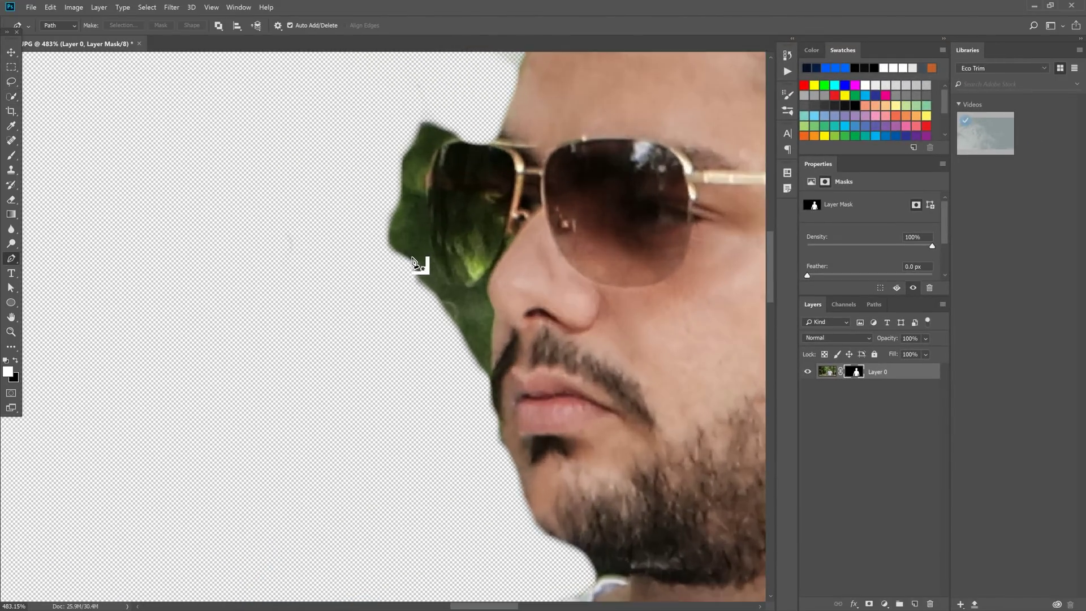
scroll(449, 209, "up", 1)
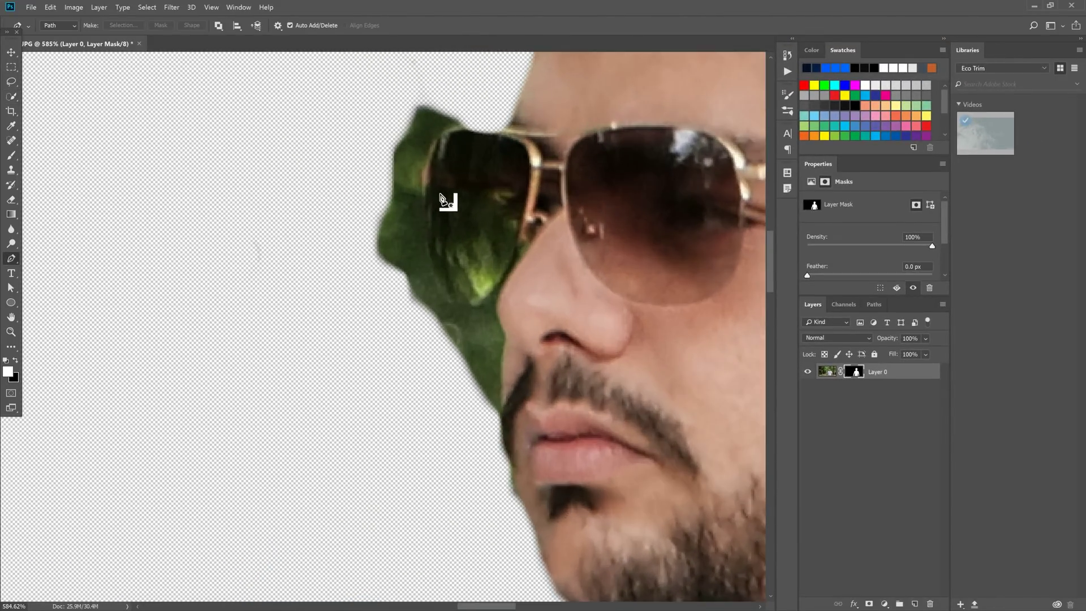
left_click(469, 124)
left_click_drag(422, 179, 419, 231)
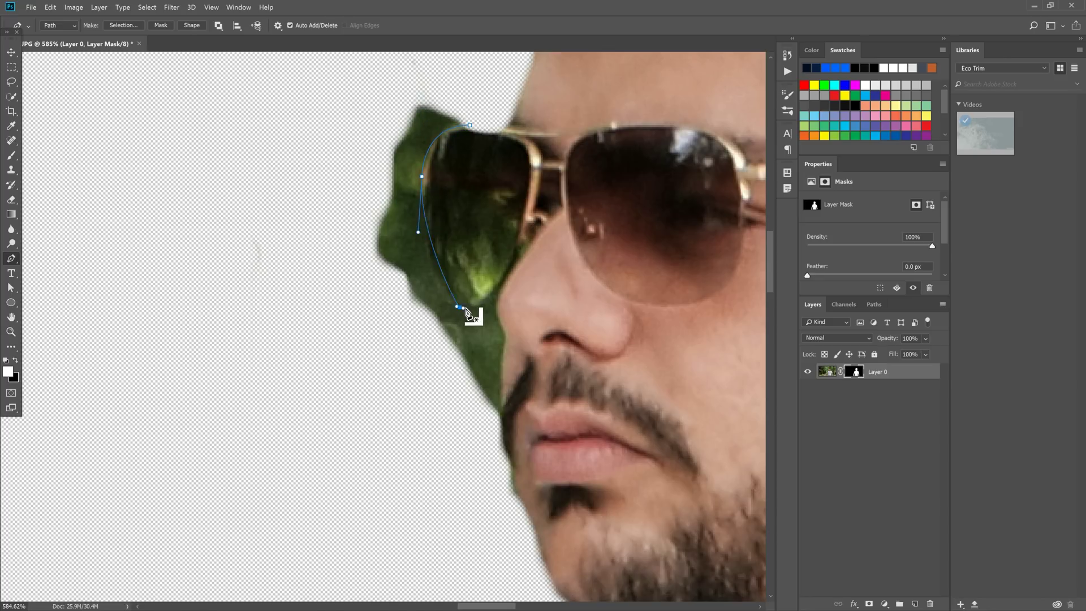
left_click_drag(460, 307, 498, 314)
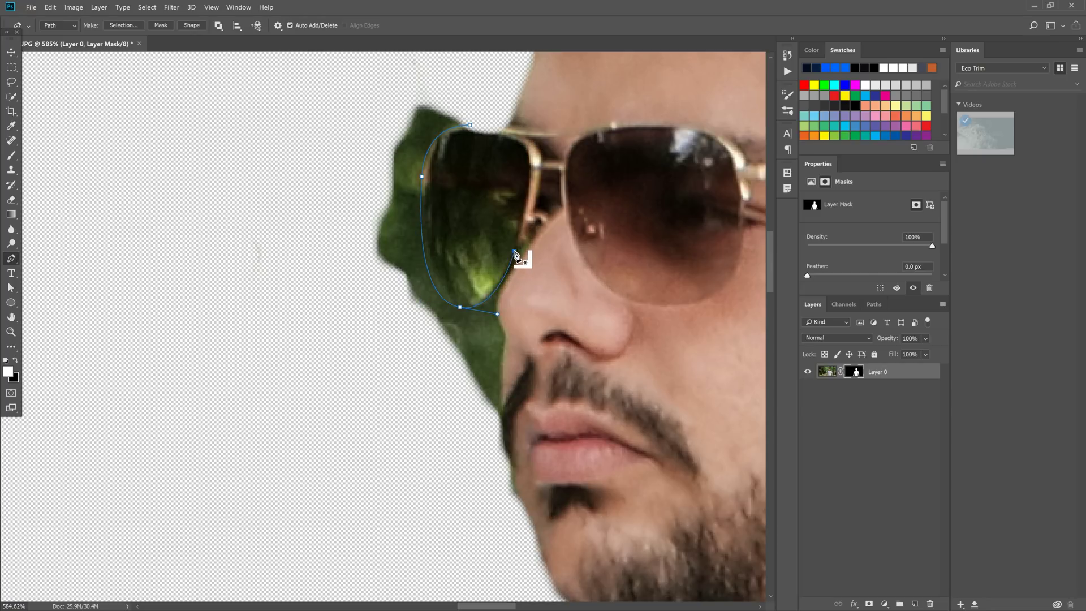
left_click_drag(515, 252, 520, 263)
left_click_drag(498, 307, 497, 316)
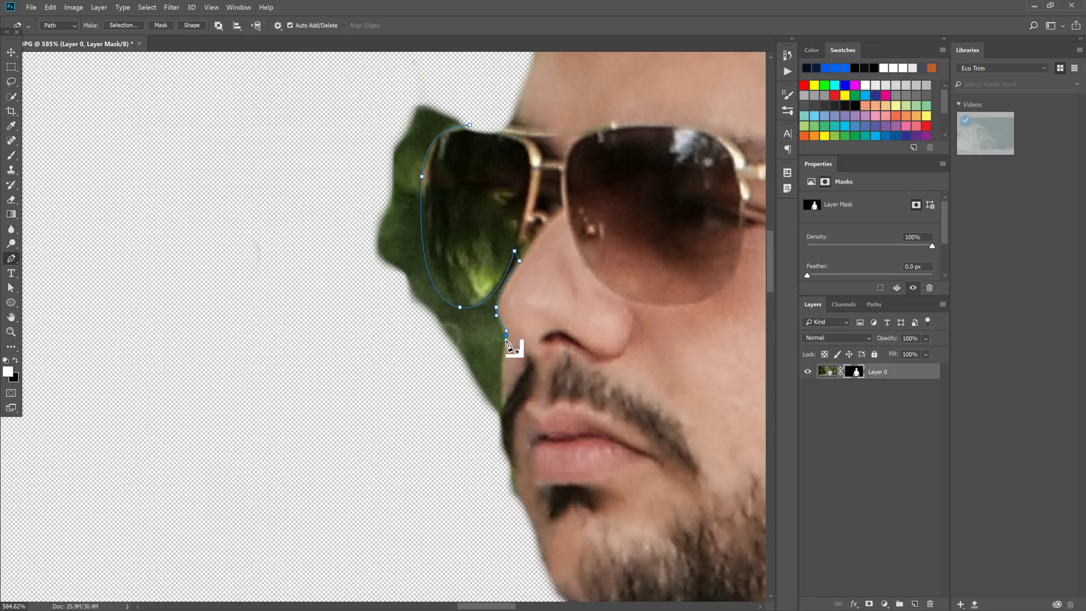
left_click(507, 338)
left_click(499, 399)
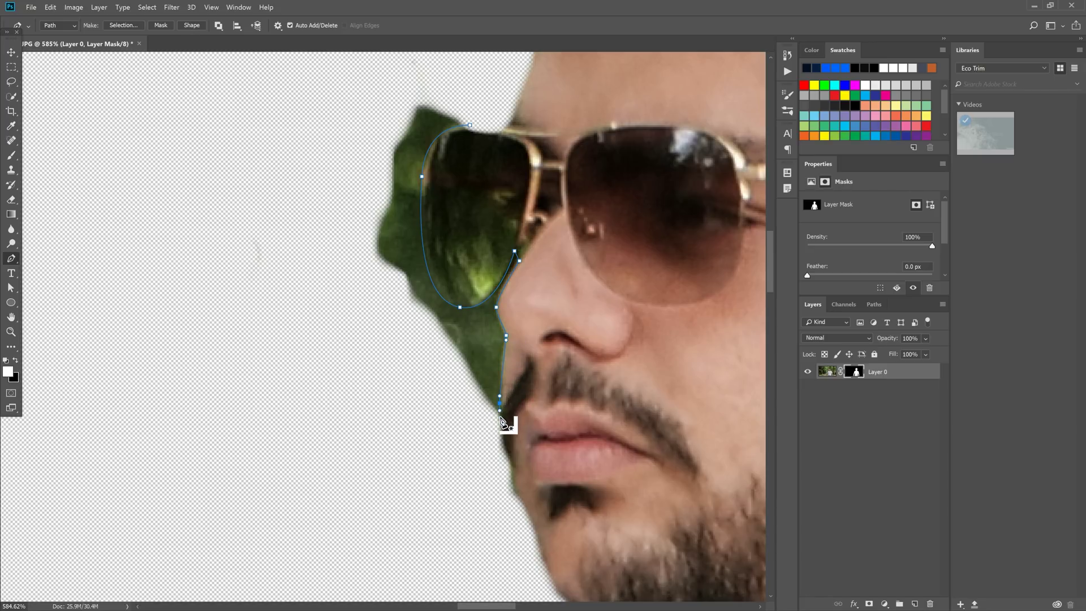
left_click(499, 429)
left_click(424, 423)
left_click(292, 295)
left_click(314, 147)
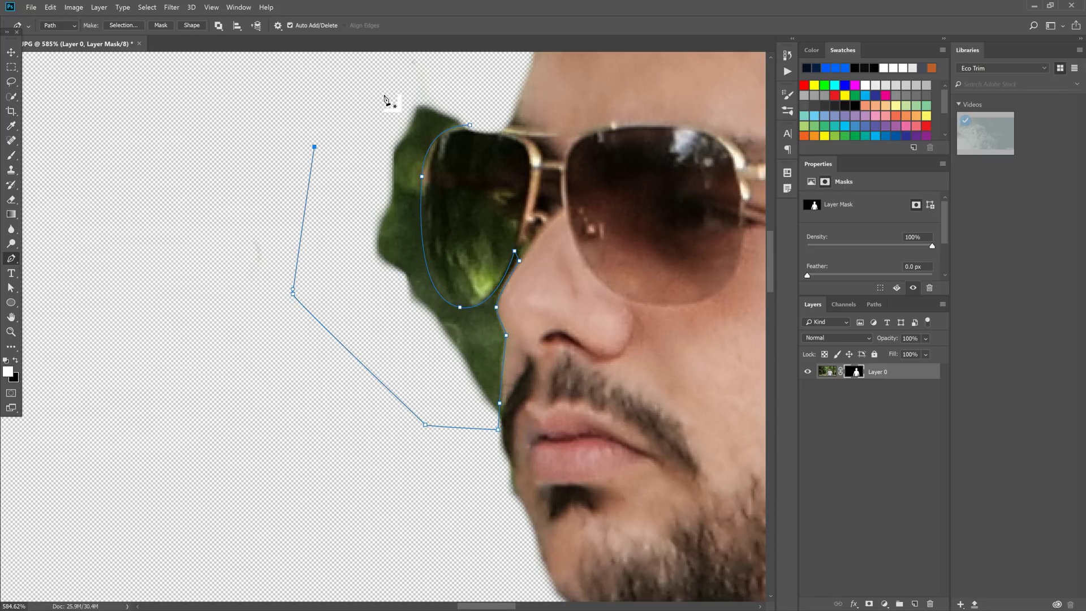
left_click(397, 83)
left_click(450, 69)
left_click(471, 128)
Turn the path into a selection, fill it black on the mask, and deselect
right_click(407, 143)
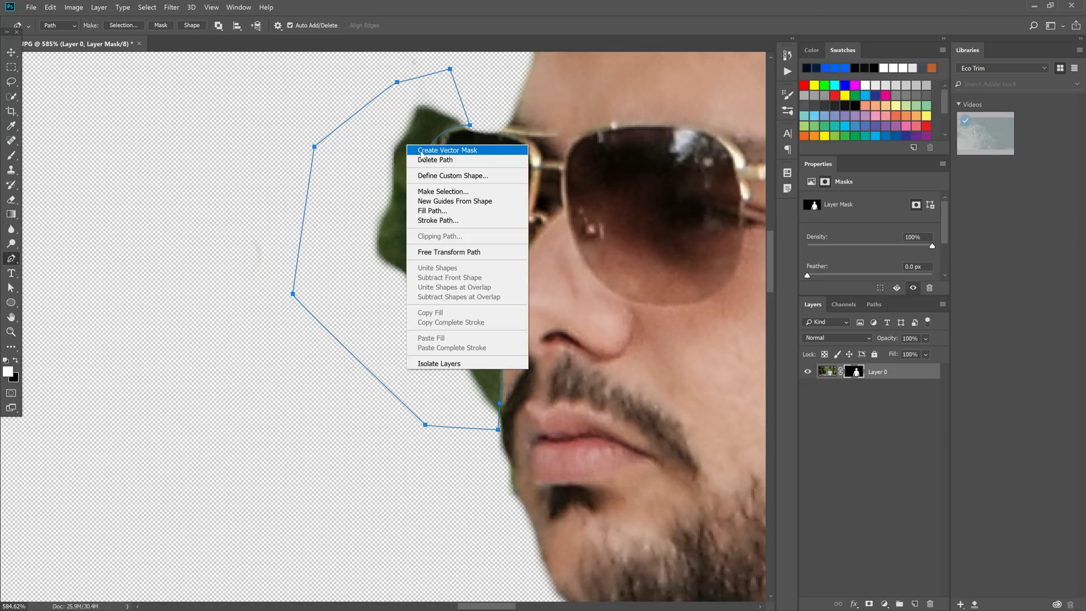
left_click(456, 194)
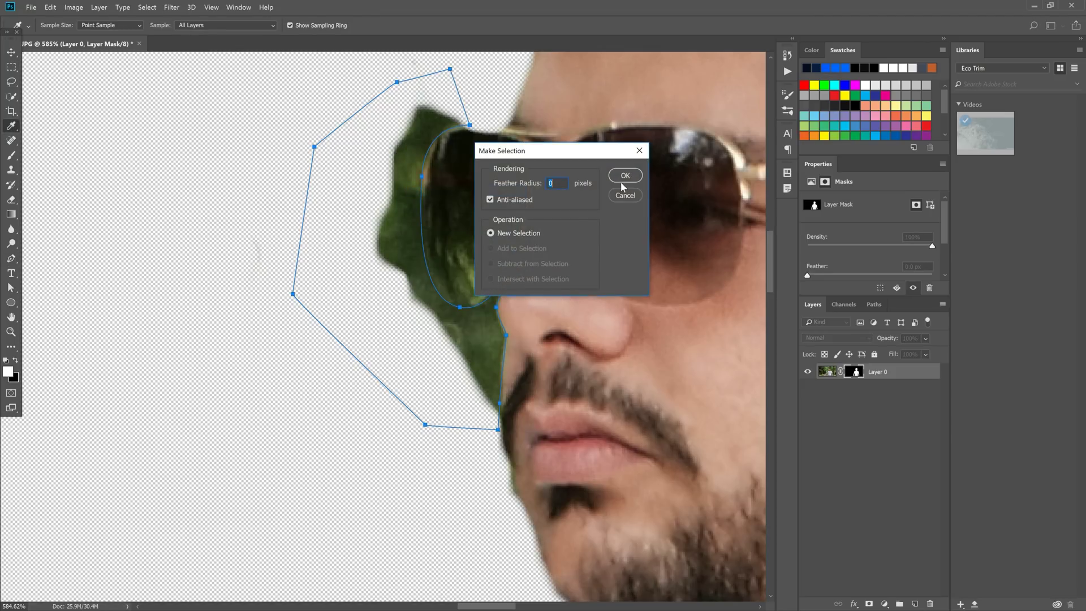
left_click(627, 177)
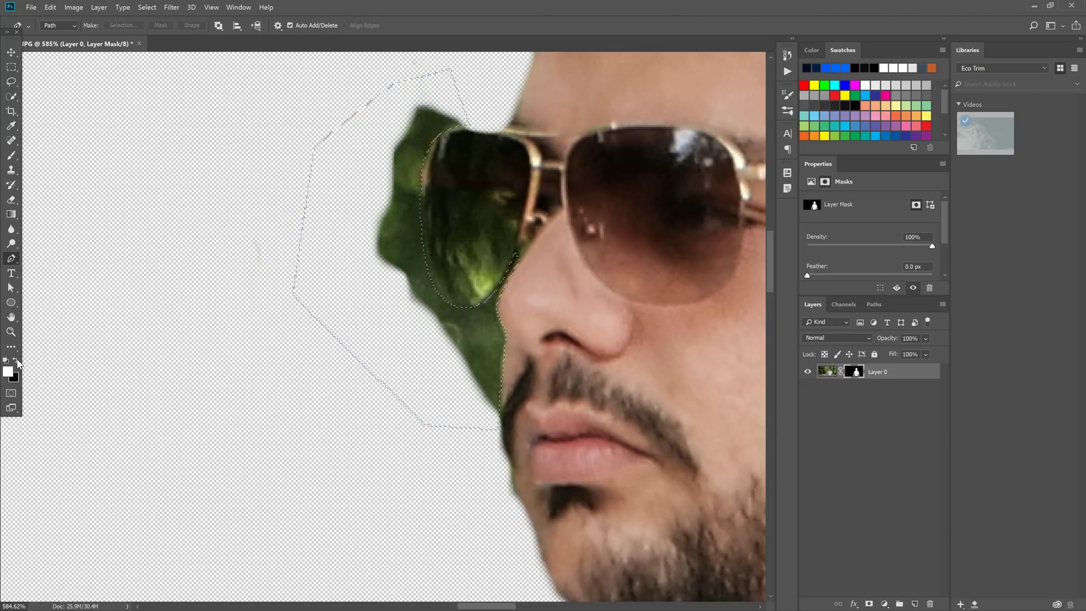
key("x")
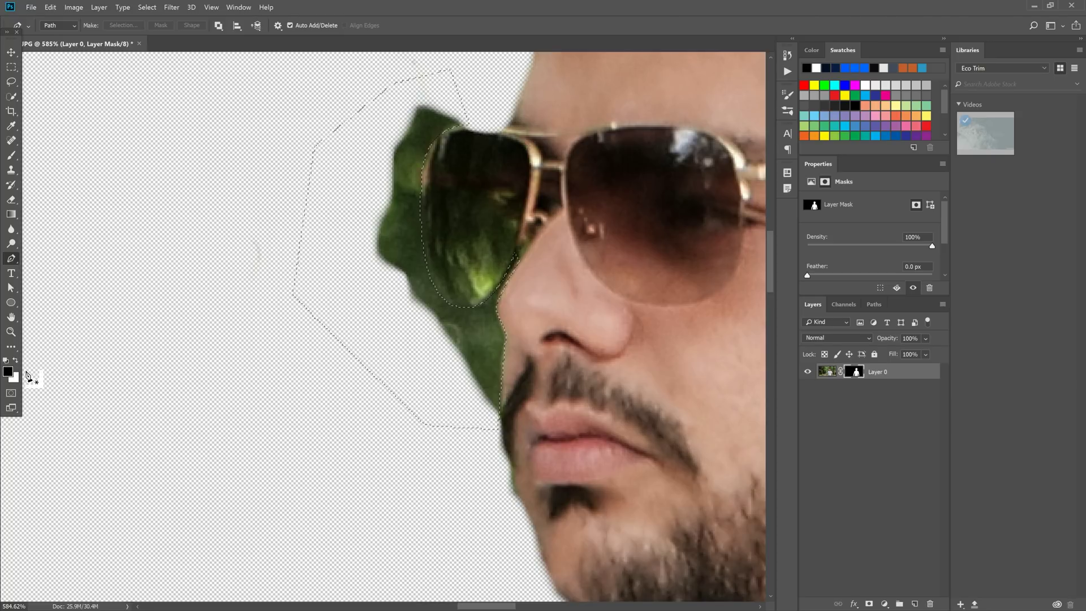
key("alt+Delete")
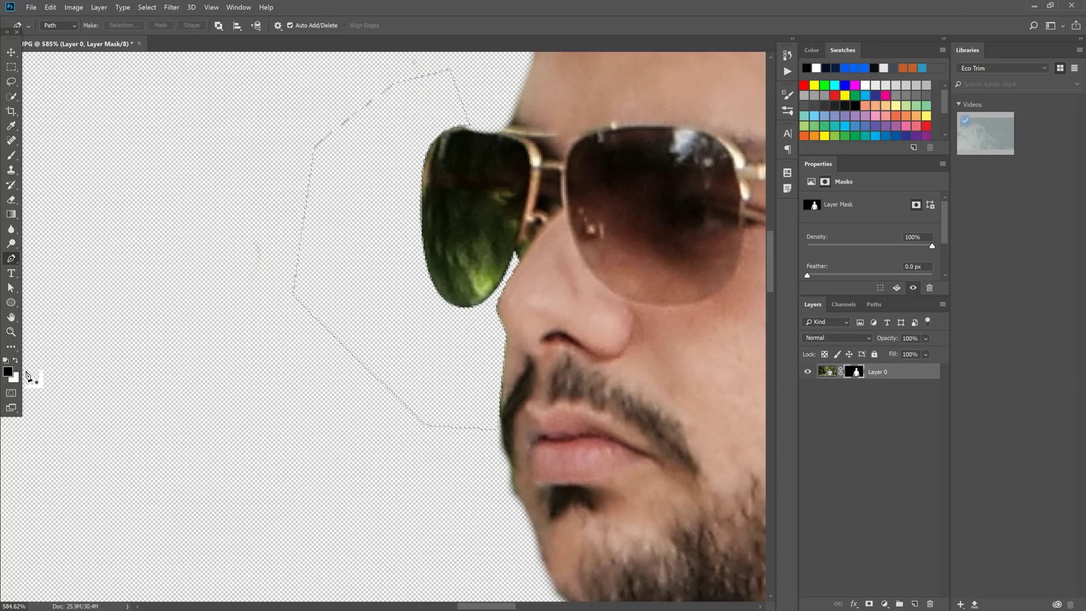
key("ctrl+d")
scroll(310, 382, "down", 3)
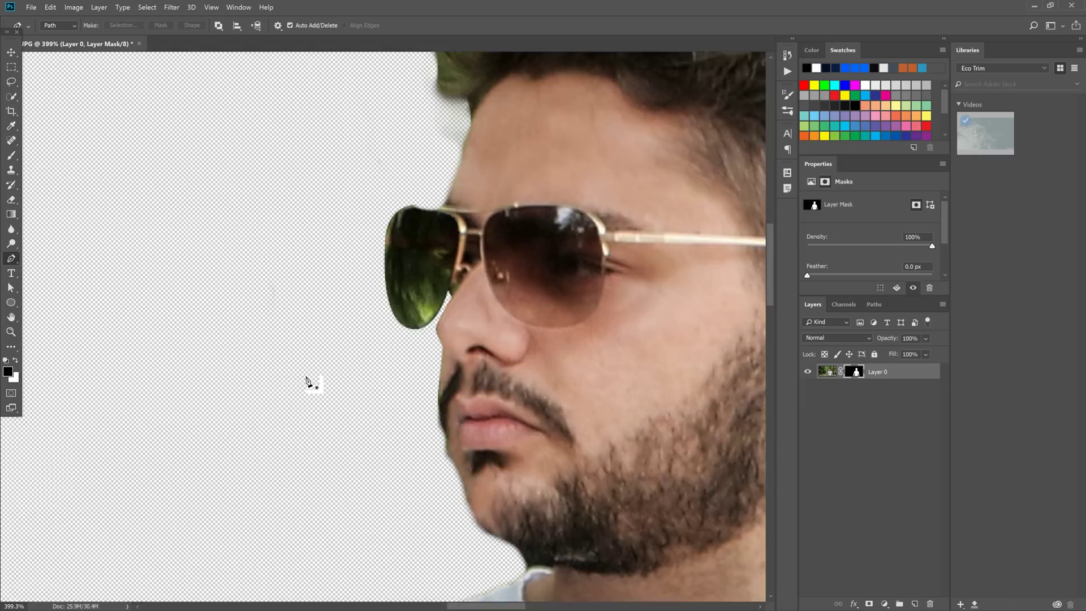
scroll(310, 382, "down", 2)
scroll(435, 351, "down", 2)
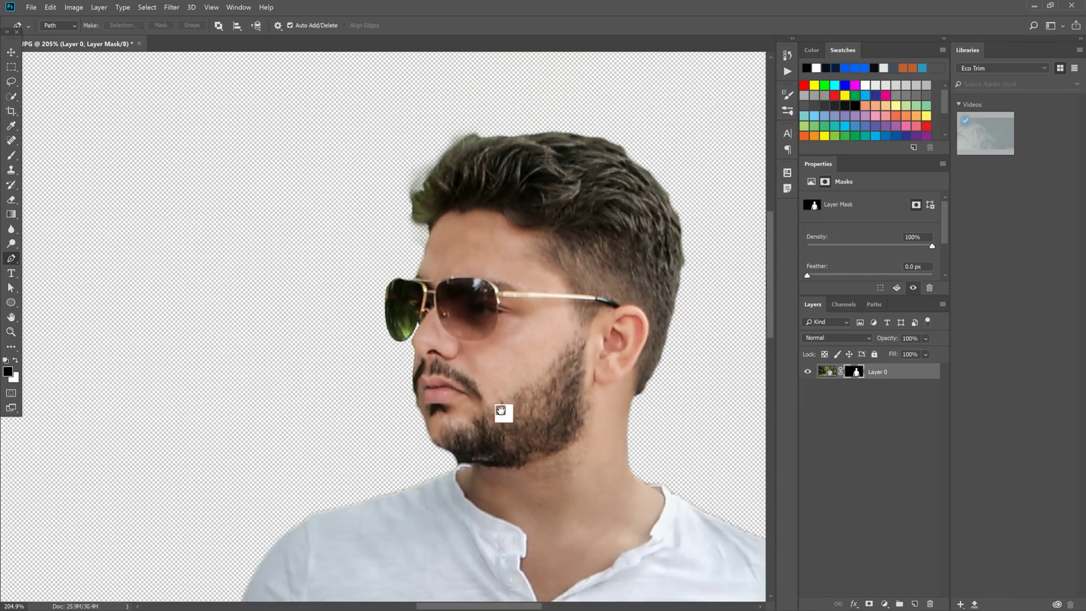
Pan the view to check the whole cut-out figure
key("space")
left_click_drag(505, 415, 425, 326)
scroll(425, 325, "down", 2)
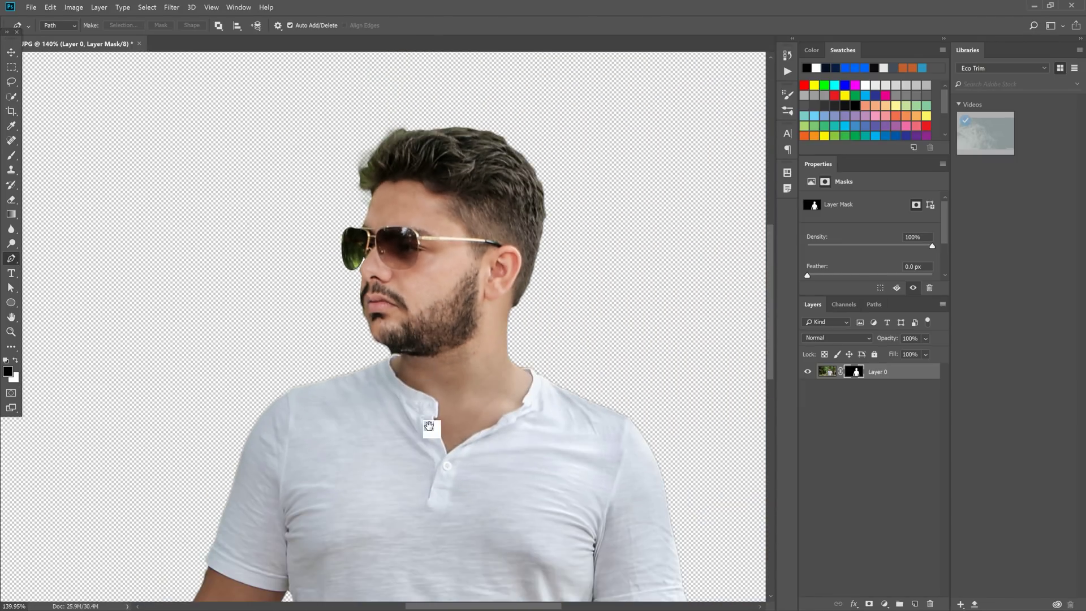
scroll(433, 374, "down", 1)
scroll(440, 357, "down", 3)
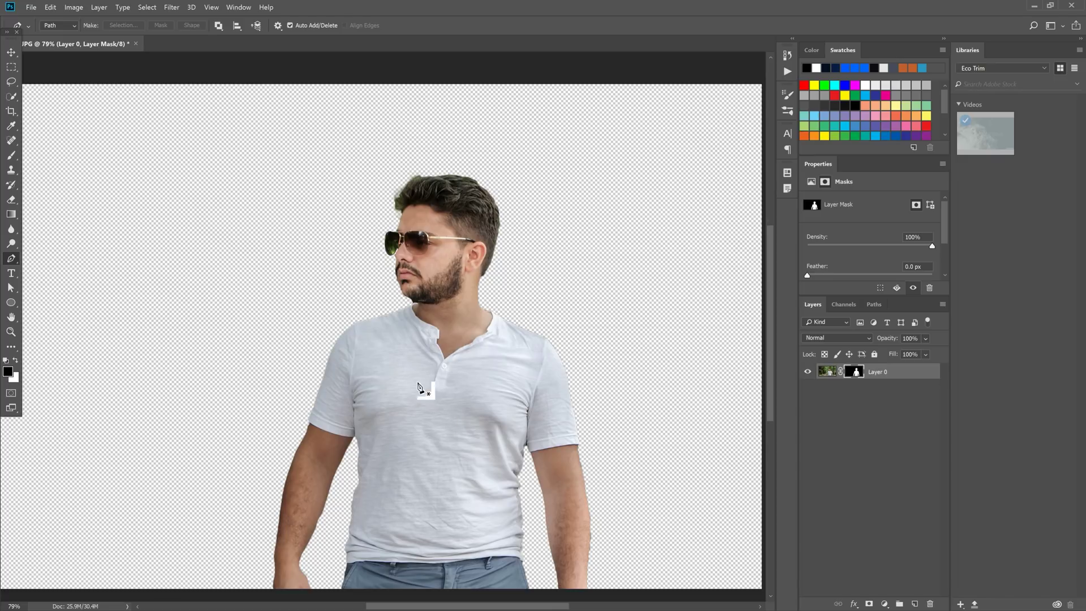
left_click(31, 6)
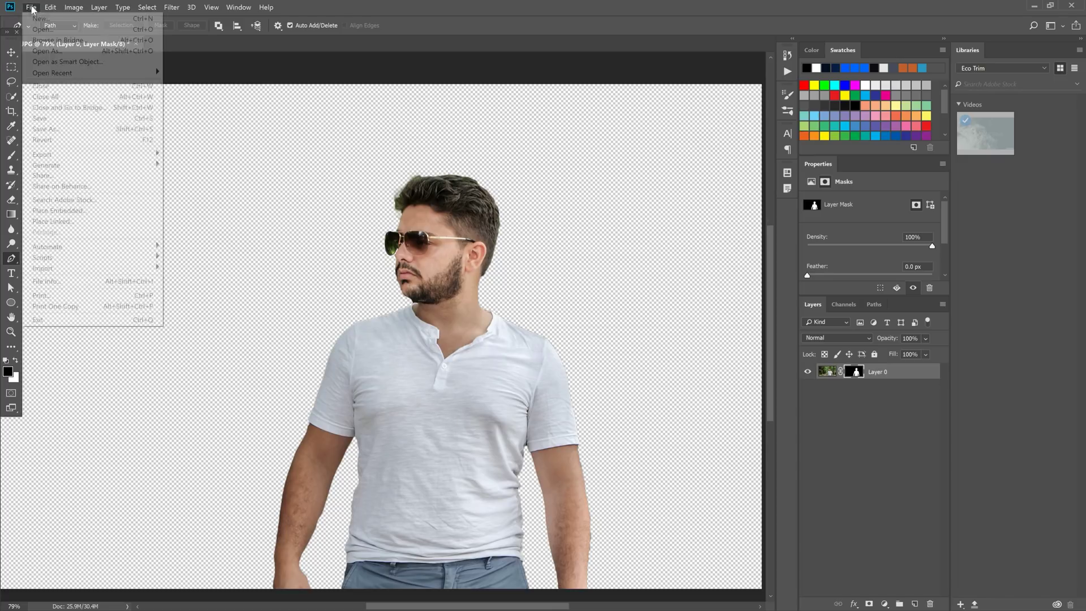
Start a Save As in PNG format, cancel it, and switch to After Effects
left_click(75, 134)
left_click(142, 485)
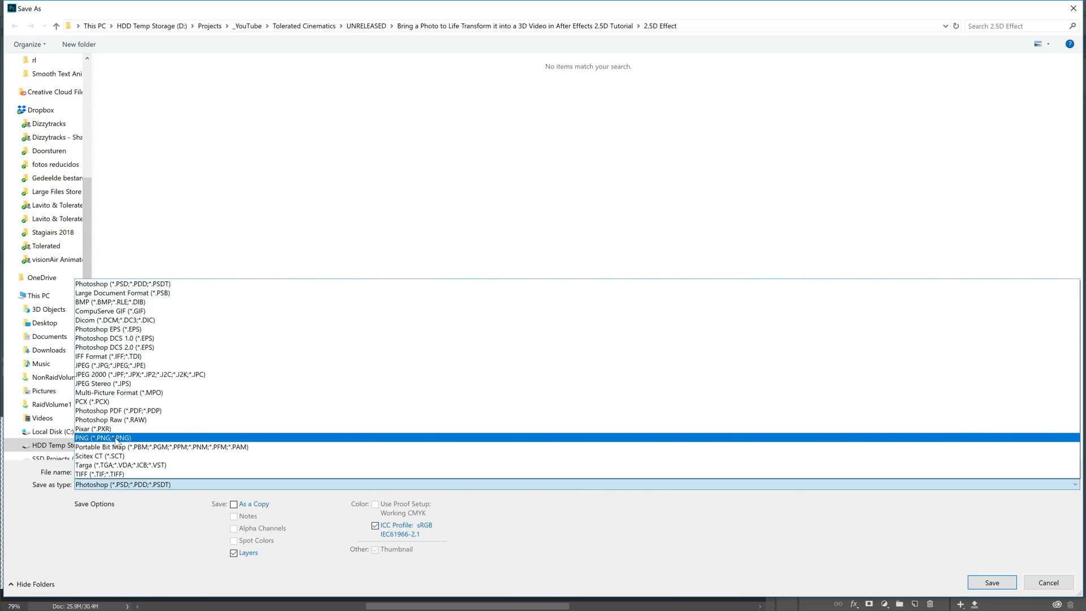
left_click(104, 438)
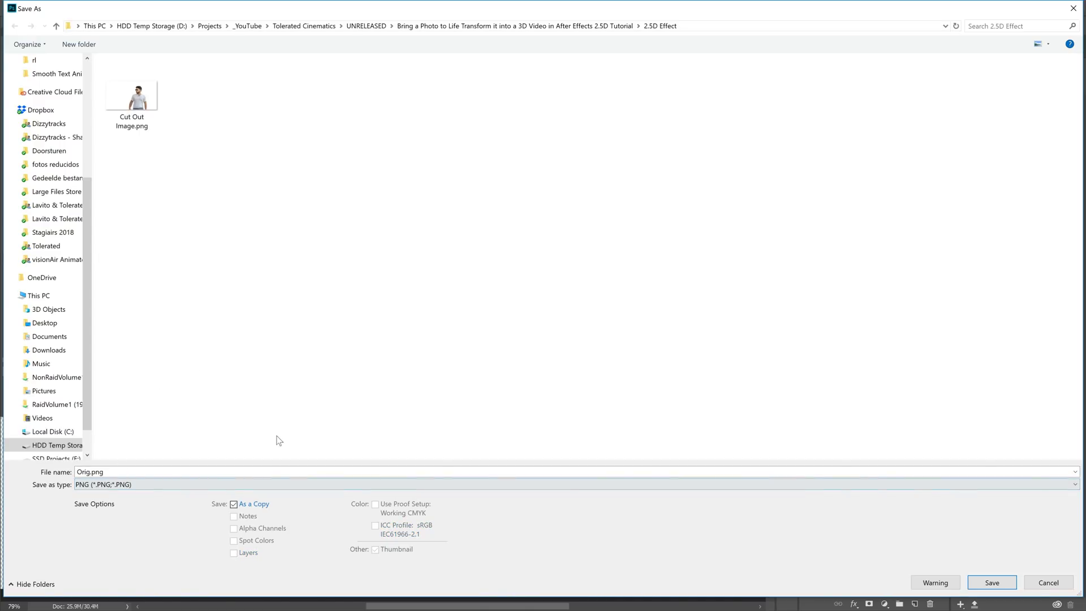
left_click(1050, 582)
key("alt+Tab")
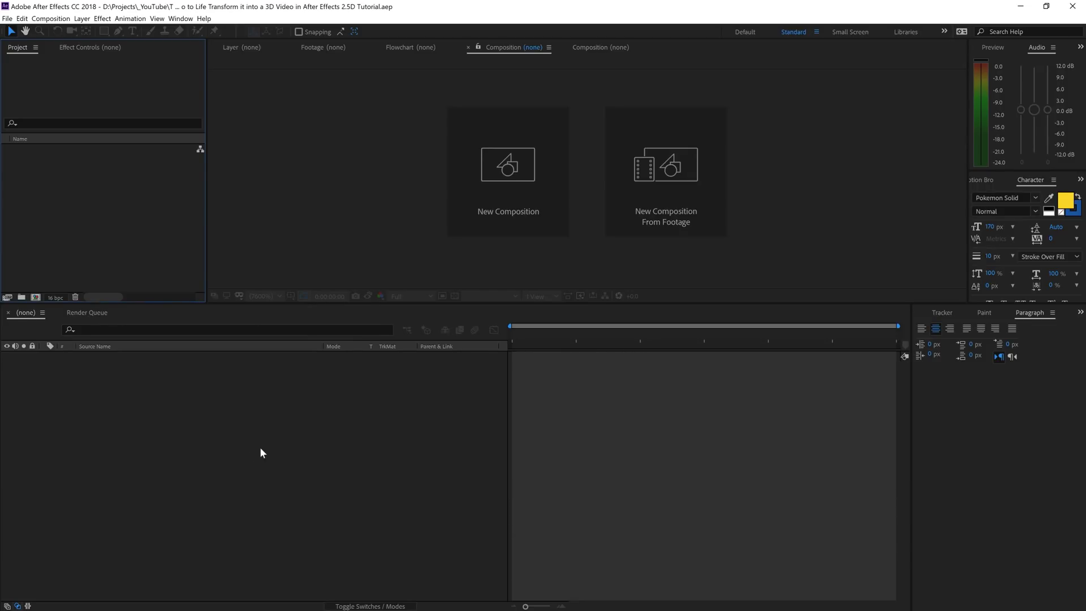
Import the files and create the 7-second 2.5D composition
right_click(69, 187)
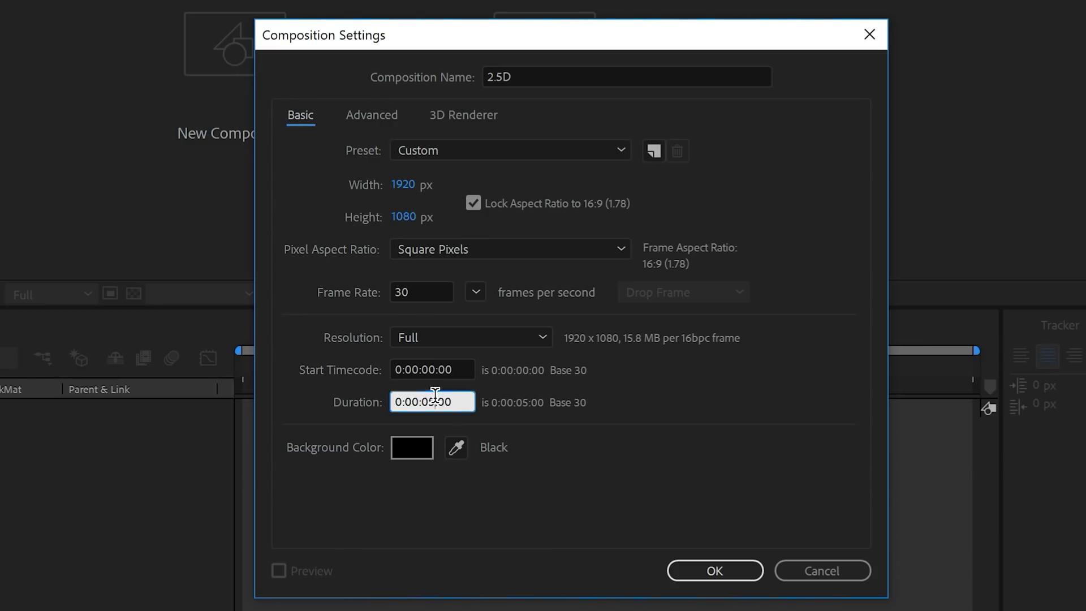
key("BackSpace")
type("7:00")
key("Return")
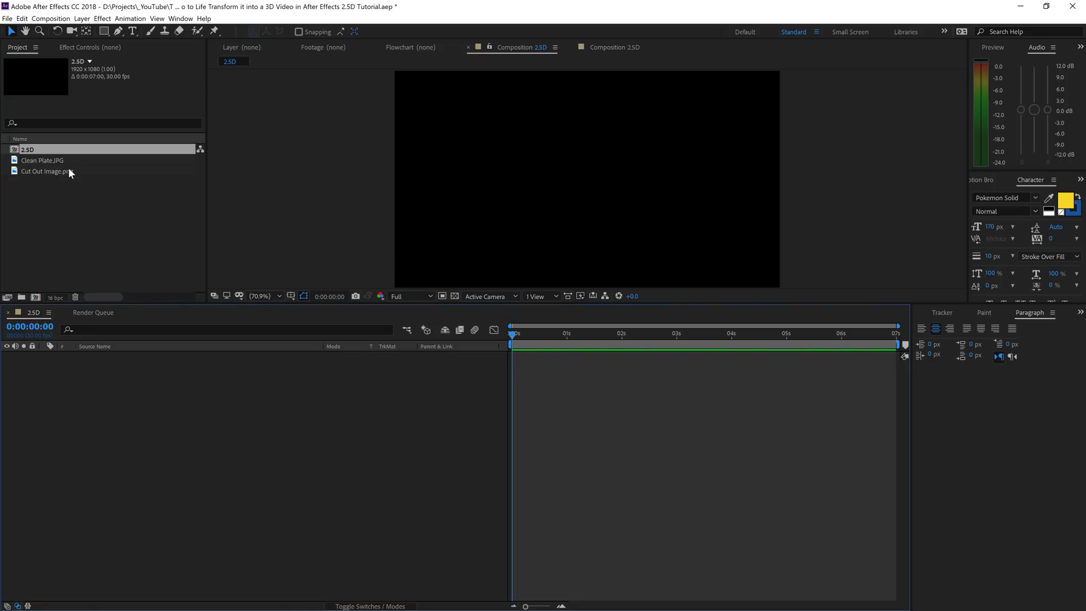
Add Clean Plate.JPG to the comp and fit it to the comp width
left_click_drag(51, 159, 270, 441)
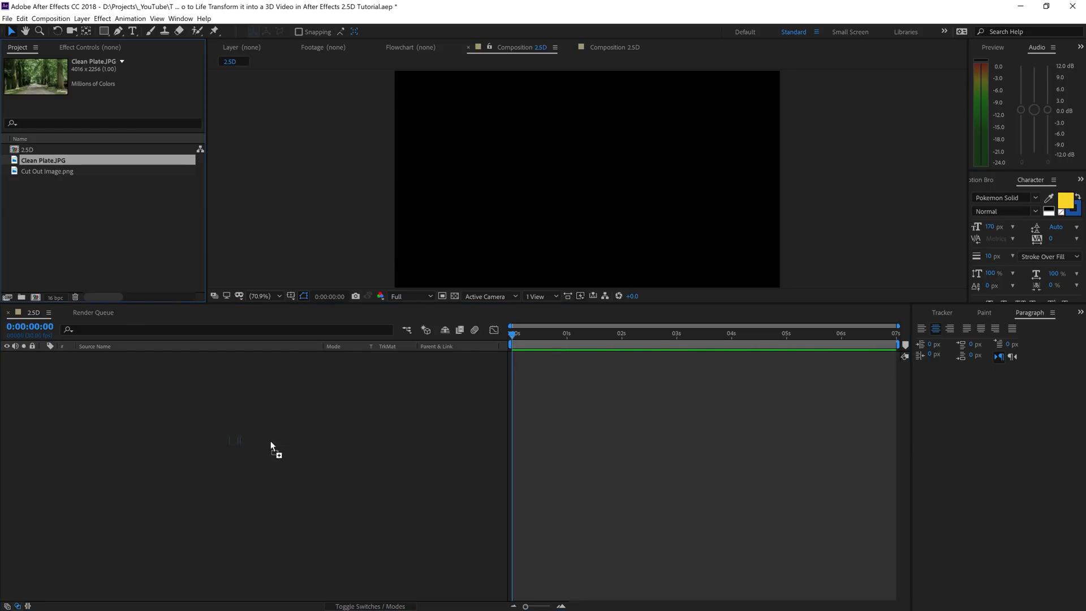
scroll(564, 220, "down", 1)
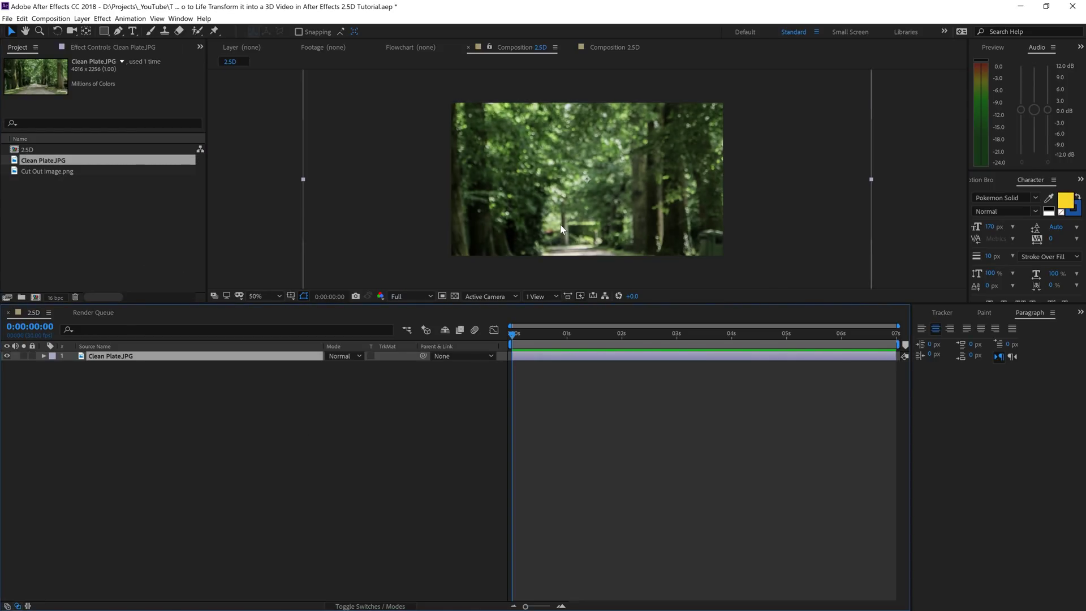
right_click(546, 167)
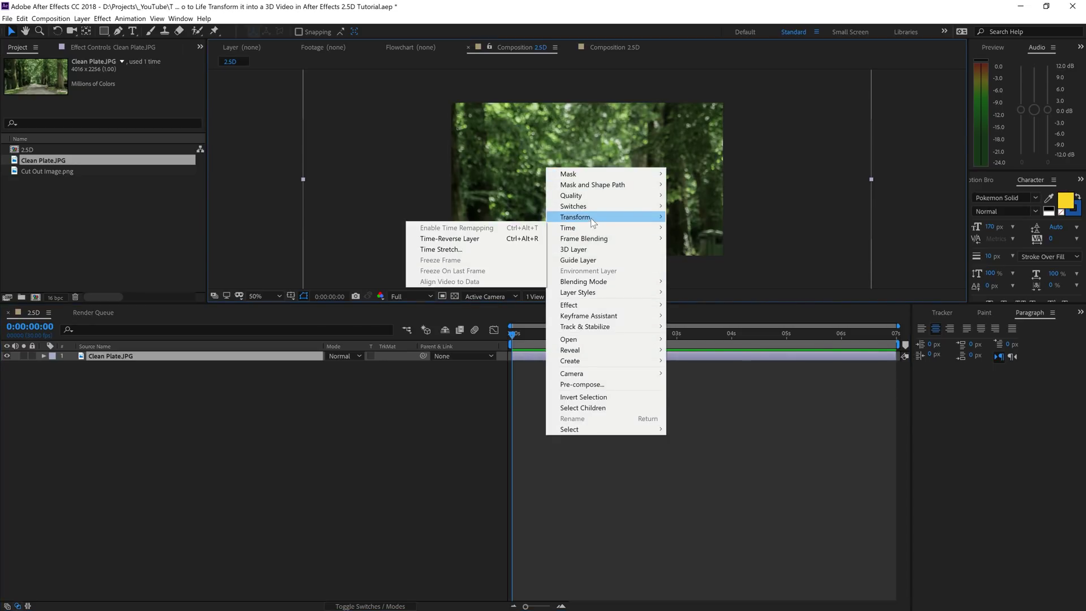
mouse_move(607, 129)
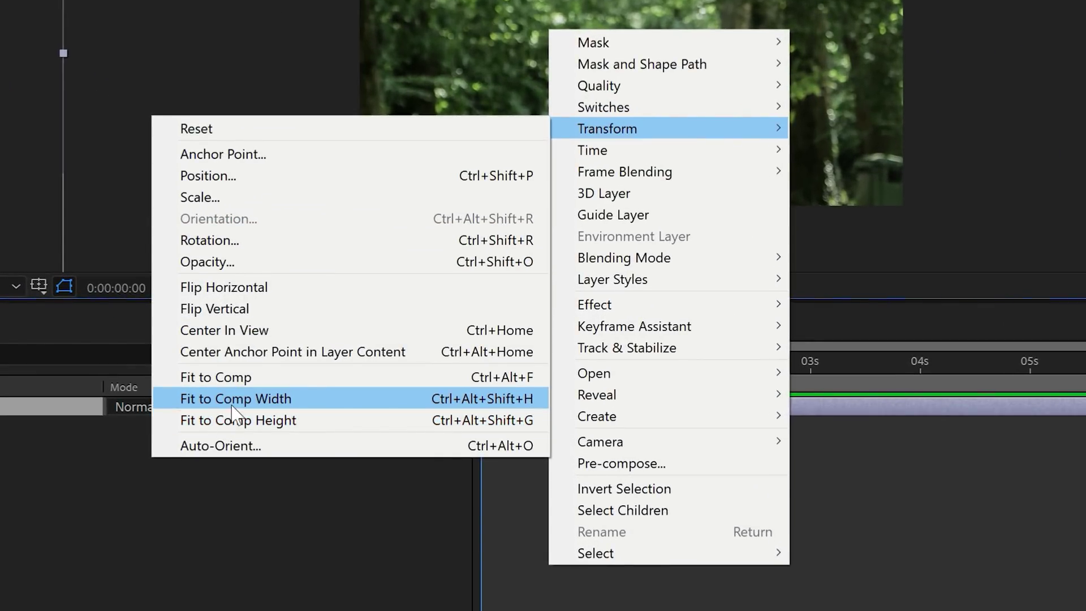
left_click(298, 399)
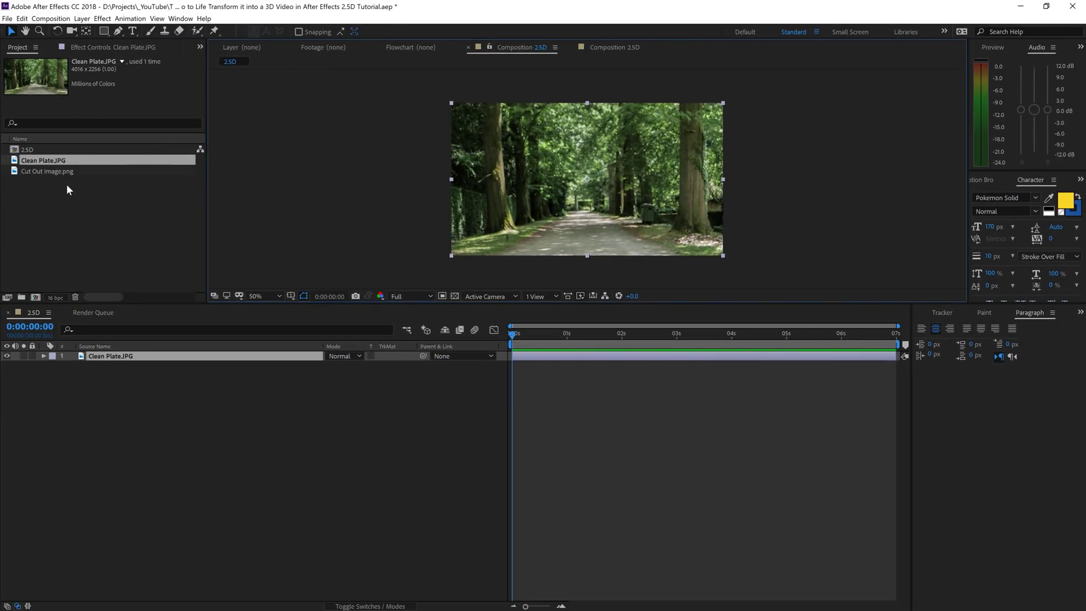
Add Cut Out Image.png above the plate and fit it to the comp width
left_click_drag(45, 172, 172, 357)
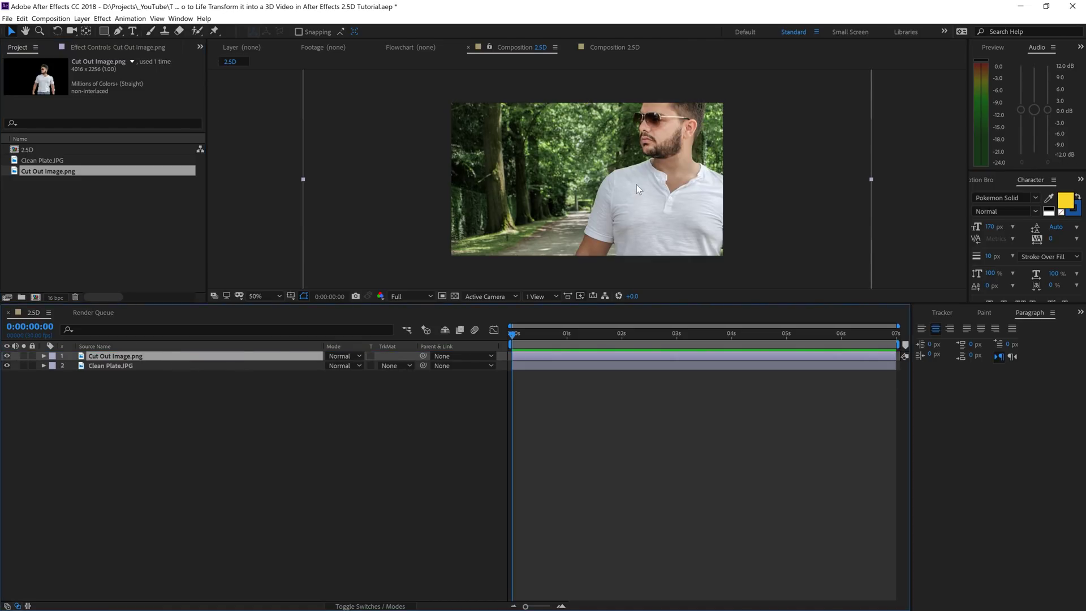
right_click(637, 183)
mouse_move(666, 234)
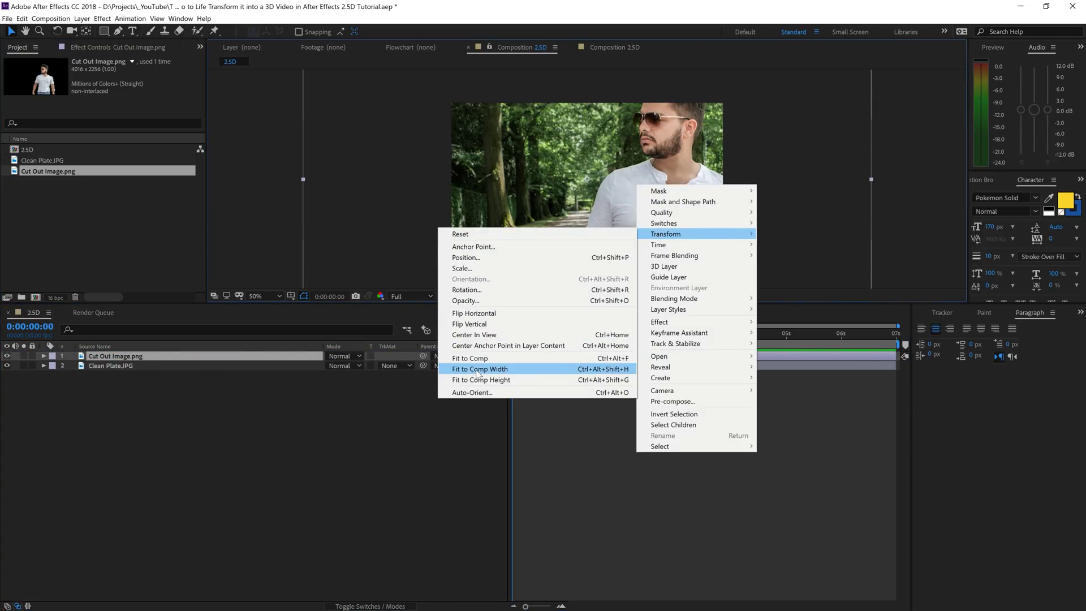
left_click(480, 369)
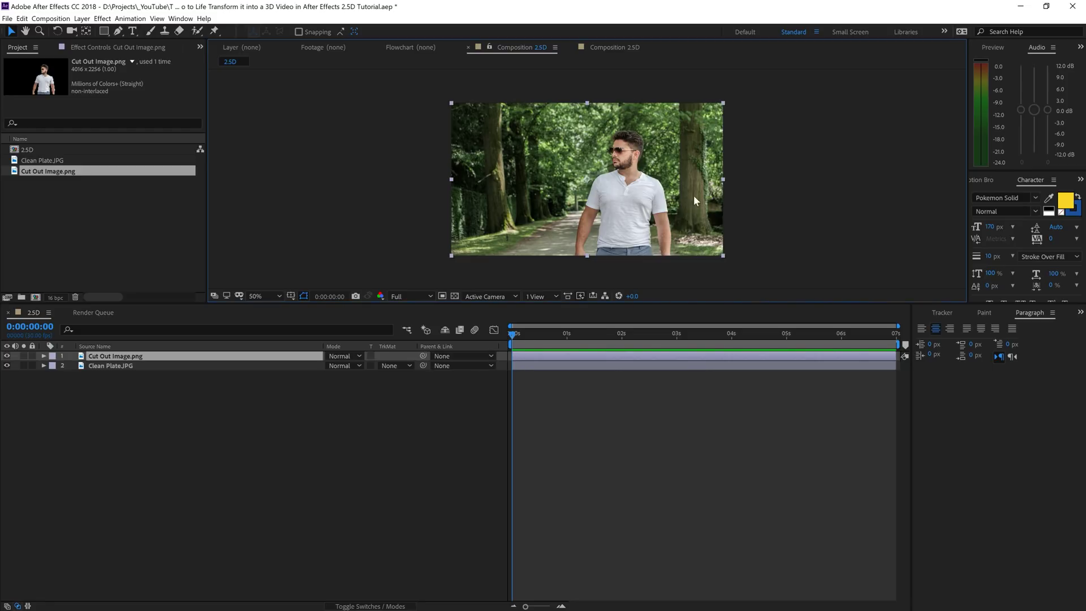
scroll(693, 196, "up", 1)
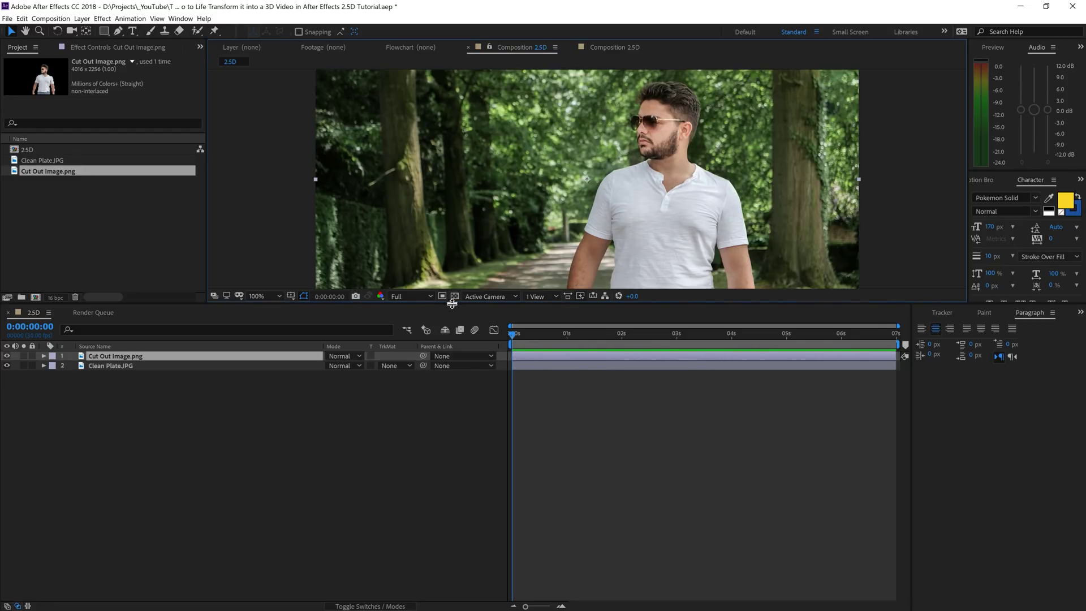
Enlarge the viewer at Fit magnification, preview to the end, and return to the start
left_click_drag(450, 304, 439, 419)
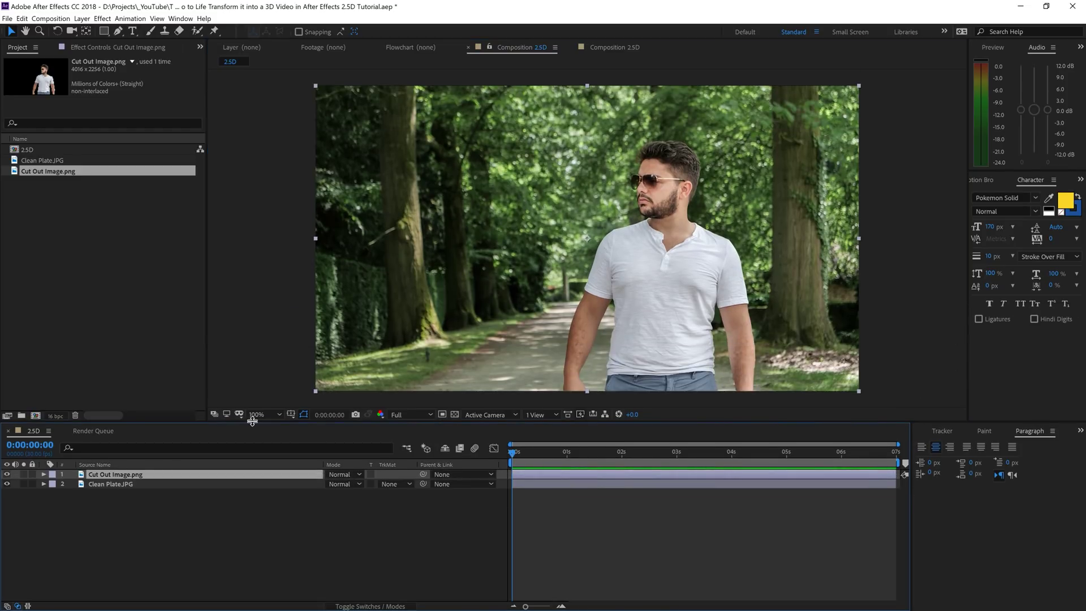
left_click(258, 414)
left_click(277, 213)
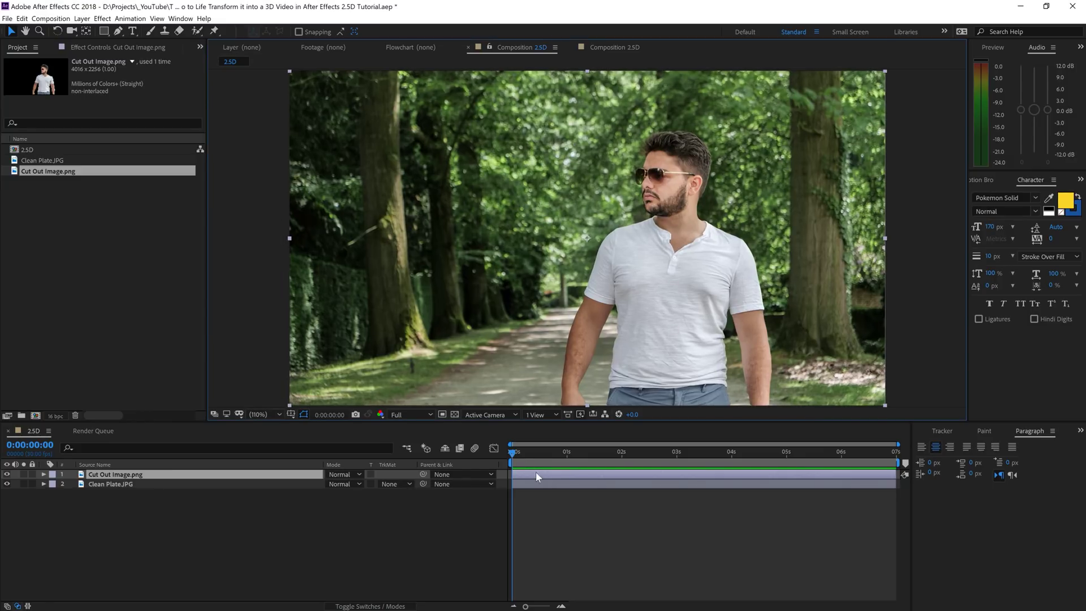
left_click_drag(513, 450, 896, 450)
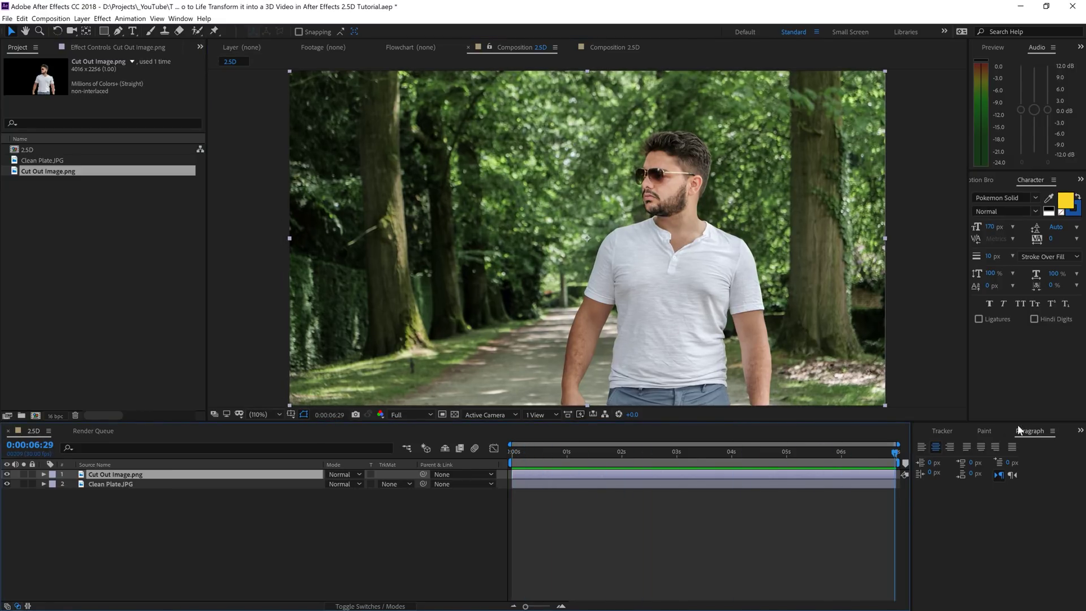
key("Home")
left_click(184, 515)
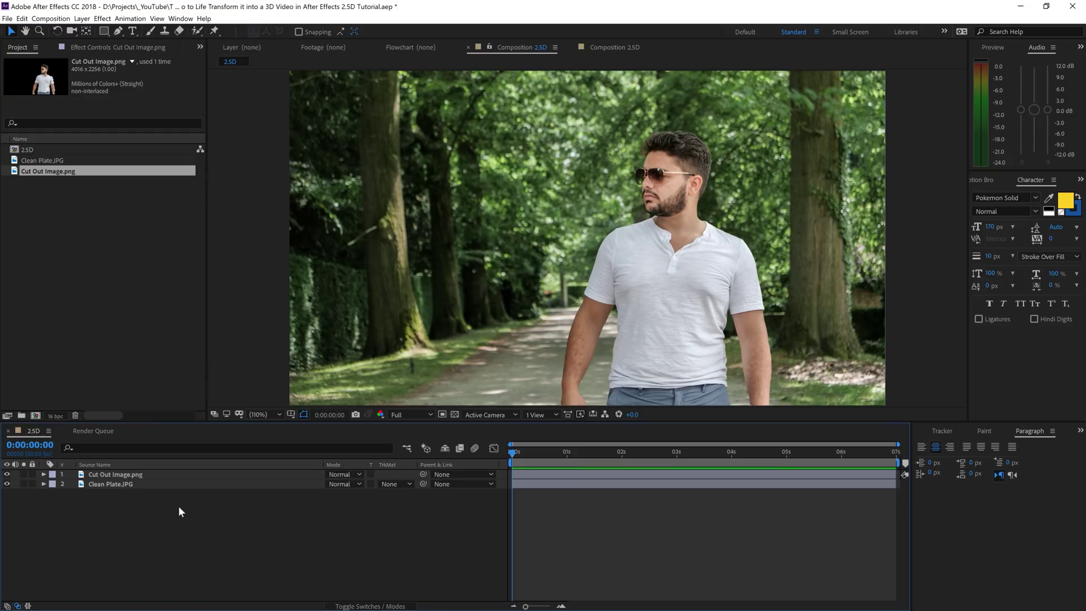
Turn on the 3D switch for both the clean plate and cut-out layers
left_click(522, 484)
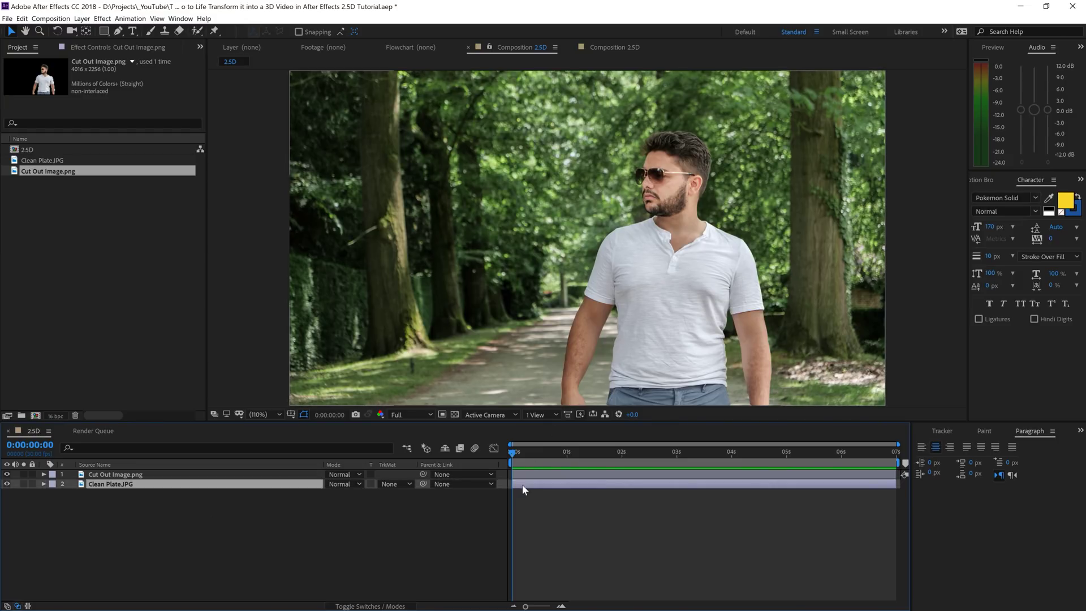
left_click(350, 606)
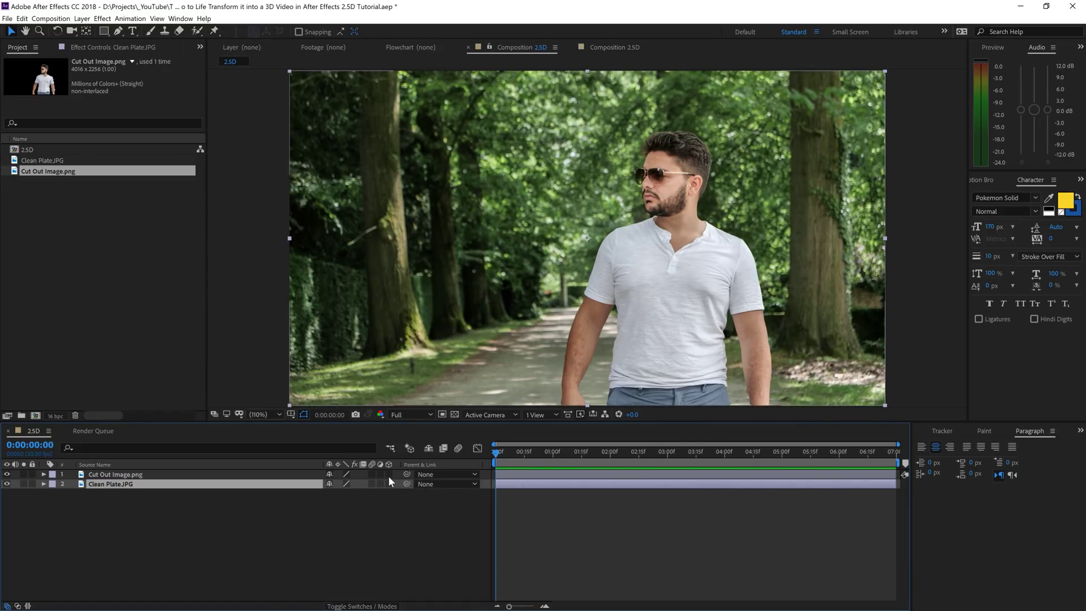
left_click(388, 477)
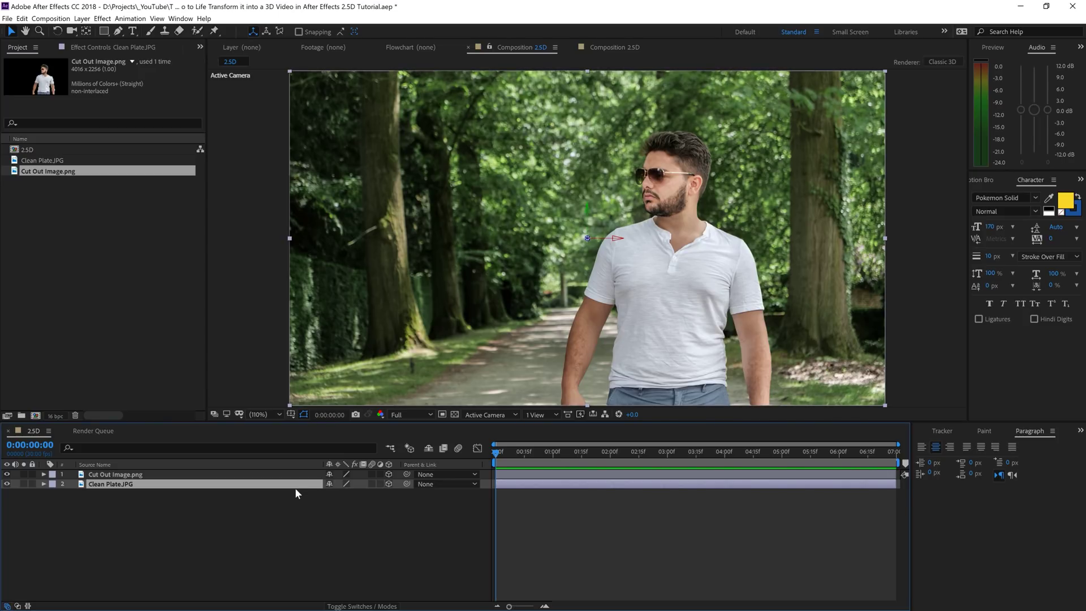
Set the clean plate's Z Position to 10000 and scale it up to refill the frame
key("p")
mouse_move(367, 495)
left_mouse_down()
mouse_move(424, 490)
mouse_move(400, 494)
left_mouse_up()
left_click(367, 496)
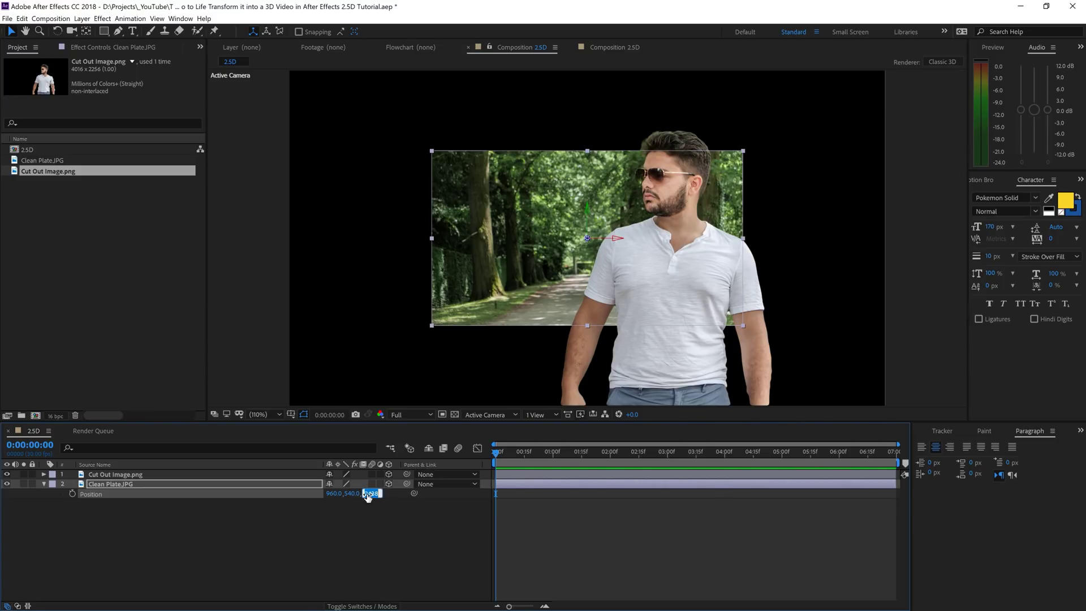
type("4000")
key("Return")
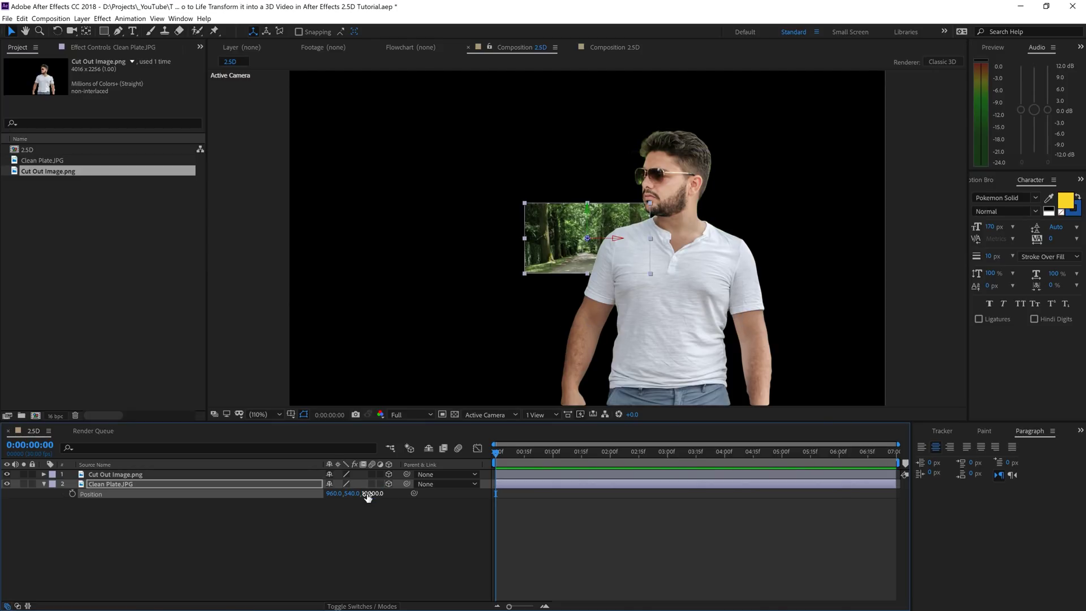
scroll(522, 252, "down", 1)
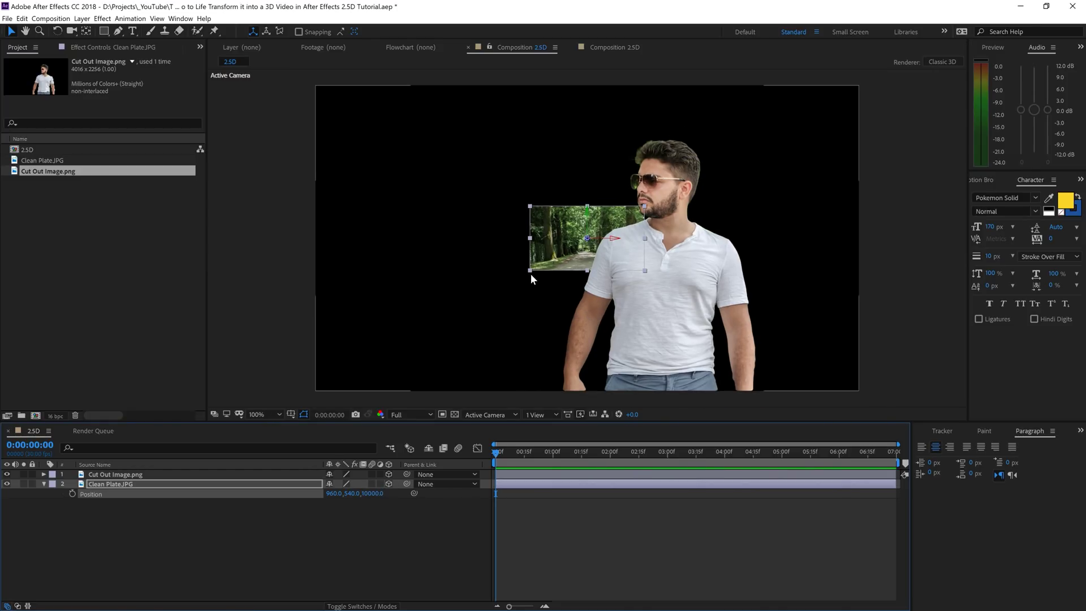
mouse_move(530, 271)
left_mouse_down()
mouse_move(435, 361)
mouse_move(293, 405)
left_mouse_up()
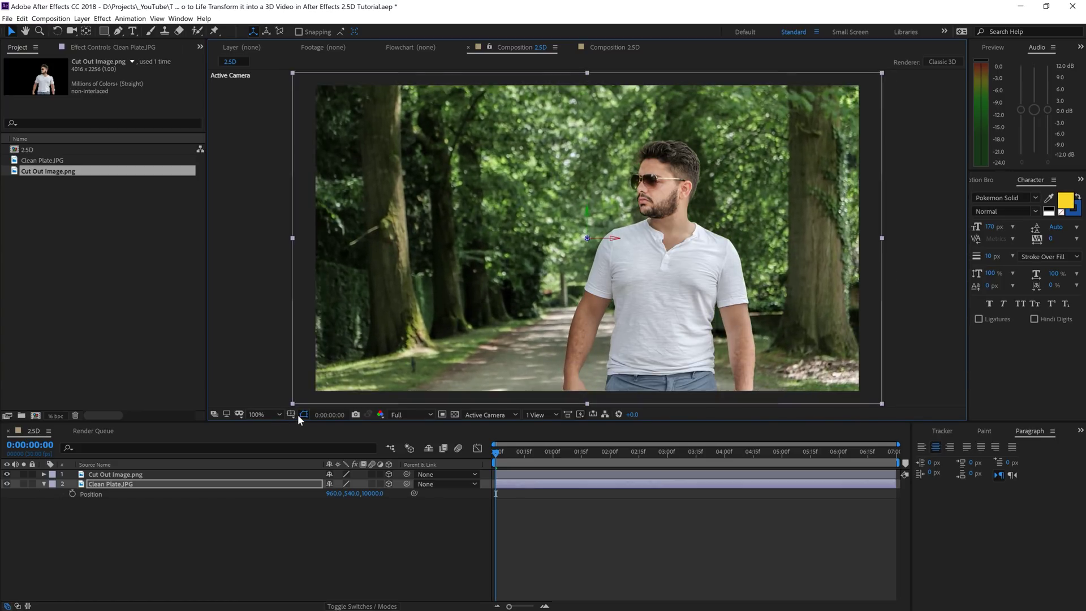
left_click_drag(289, 420, 287, 418)
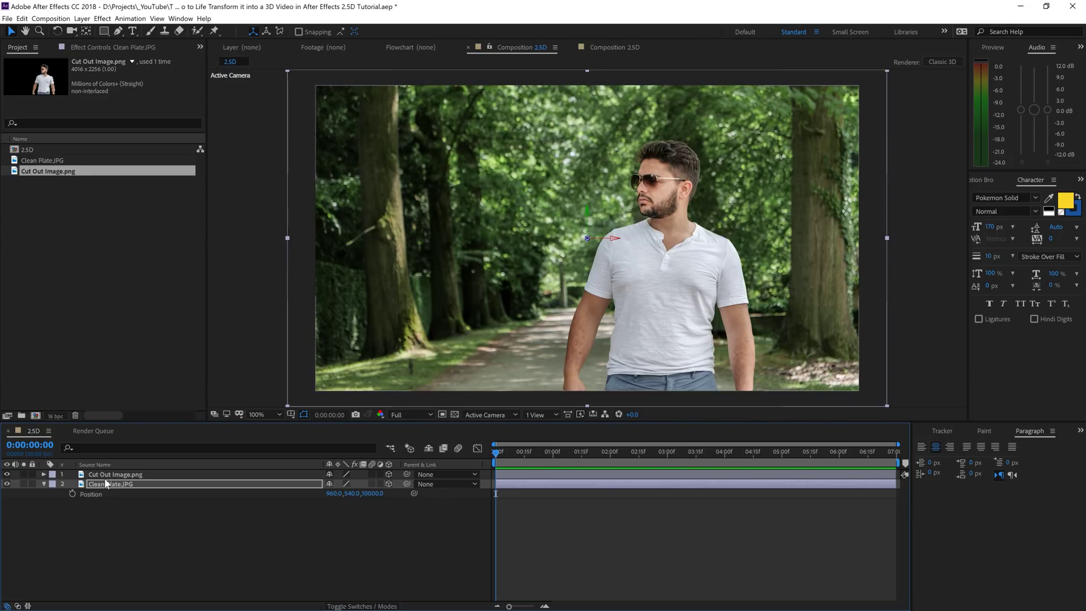
Create a Two-Node 50mm camera and show Camera 1's Position and Rotation properties
right_click(124, 538)
mouse_move(188, 432)
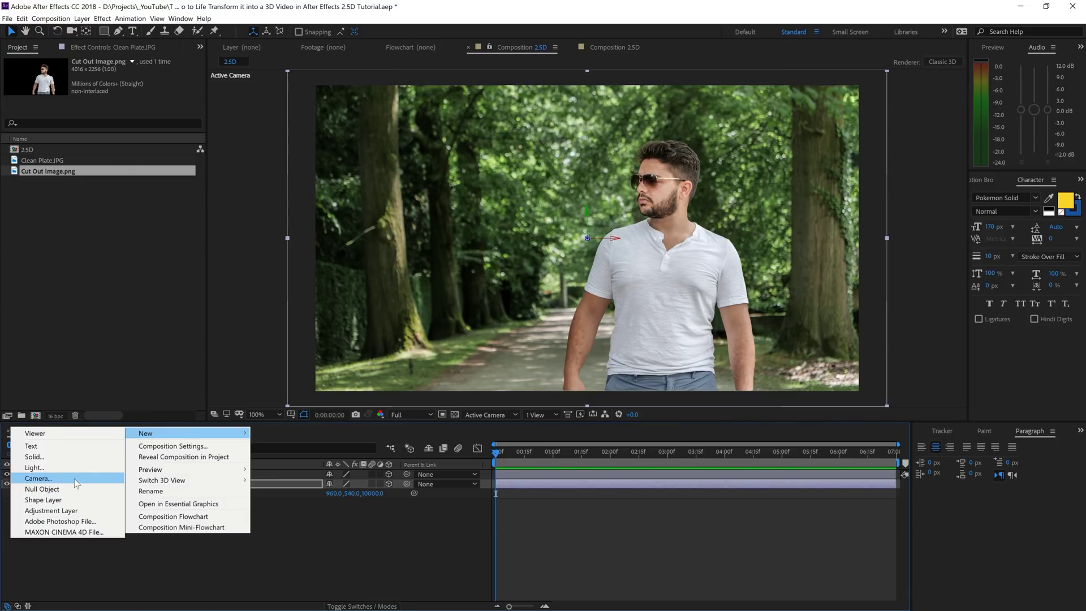
left_click(38, 480)
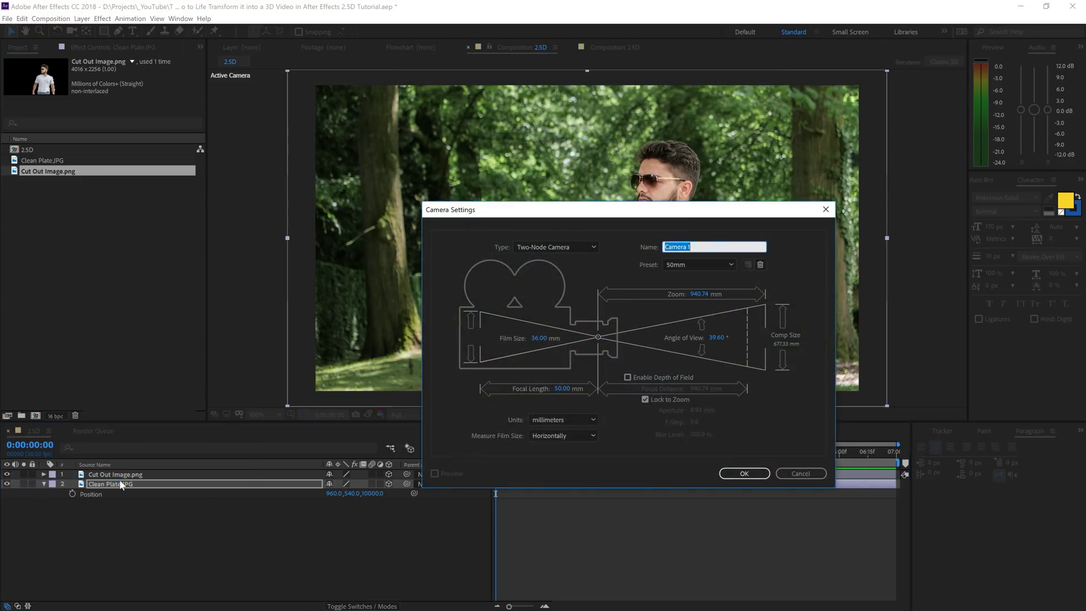
left_click(745, 474)
left_click_drag(110, 484, 127, 470)
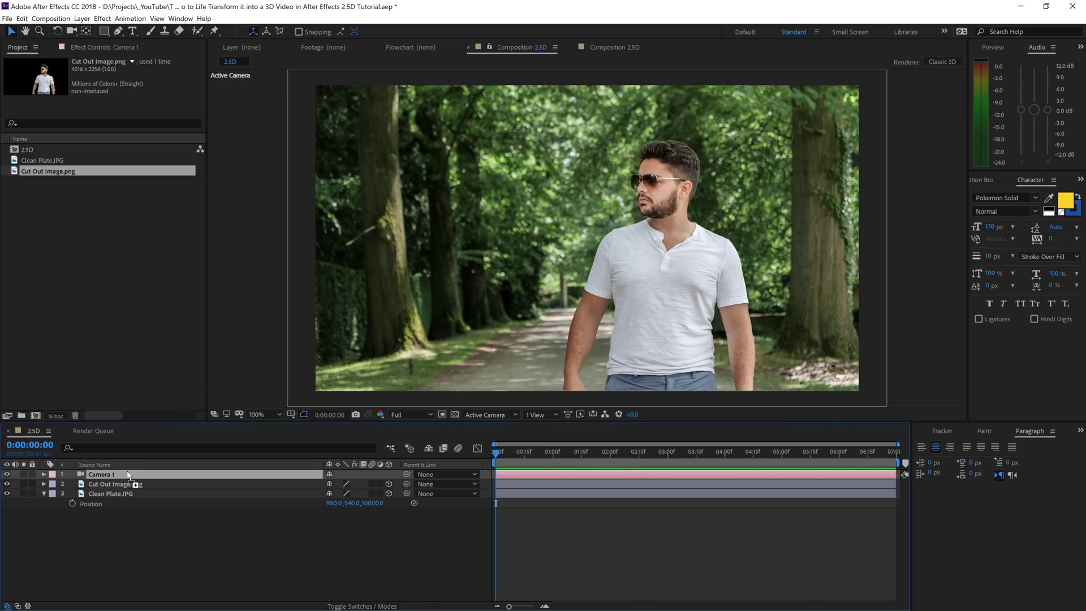
key("p")
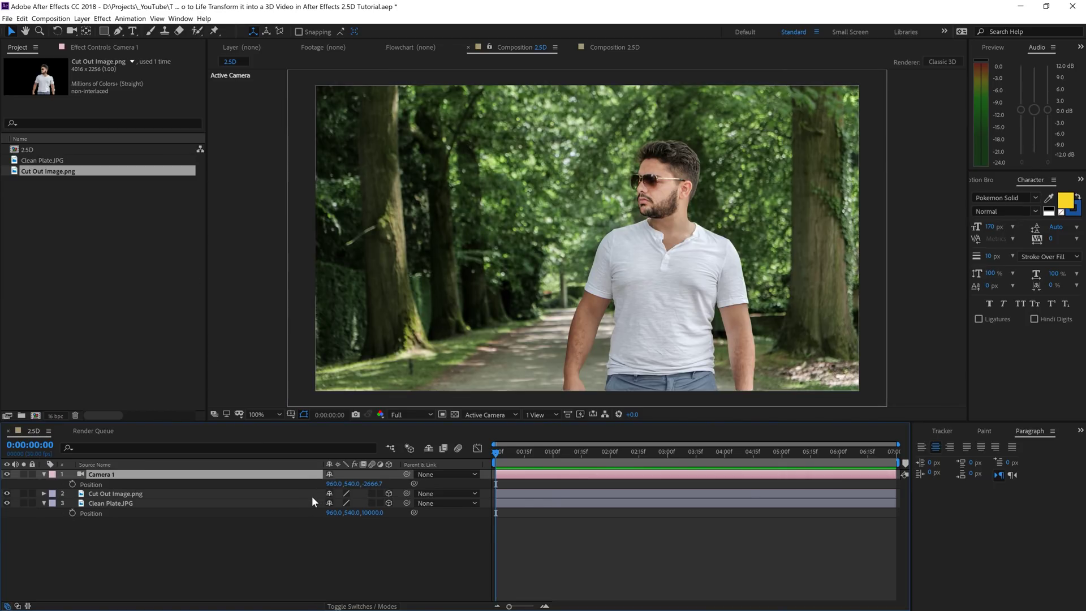
key("shift+r")
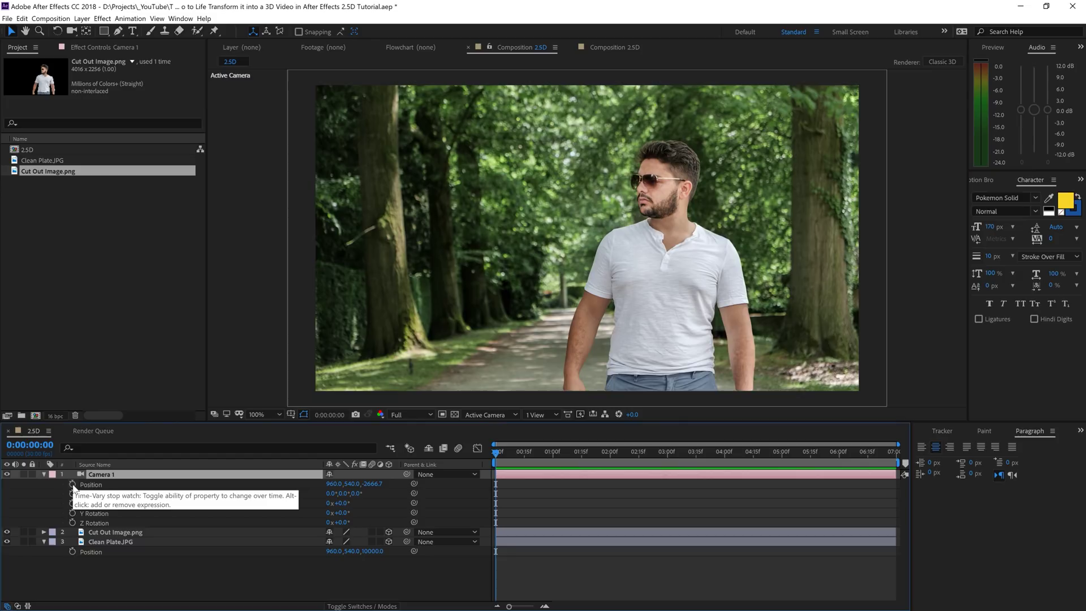
Keyframe camera Position and Orientation, moving it closer and turning Y at the last frame
left_click(72, 485)
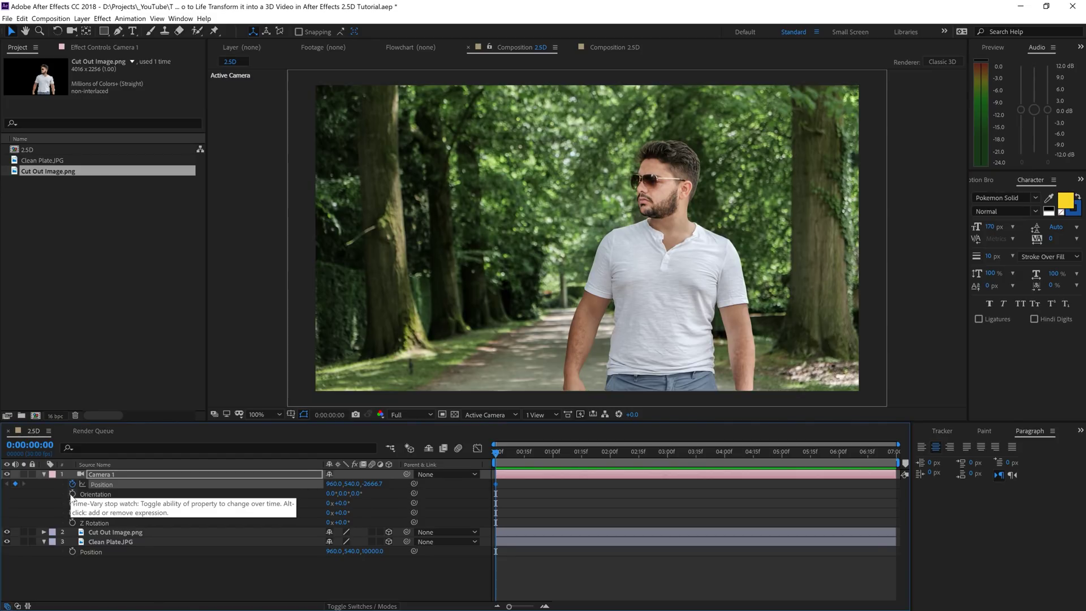
left_click(73, 495)
left_click_drag(497, 451, 895, 450)
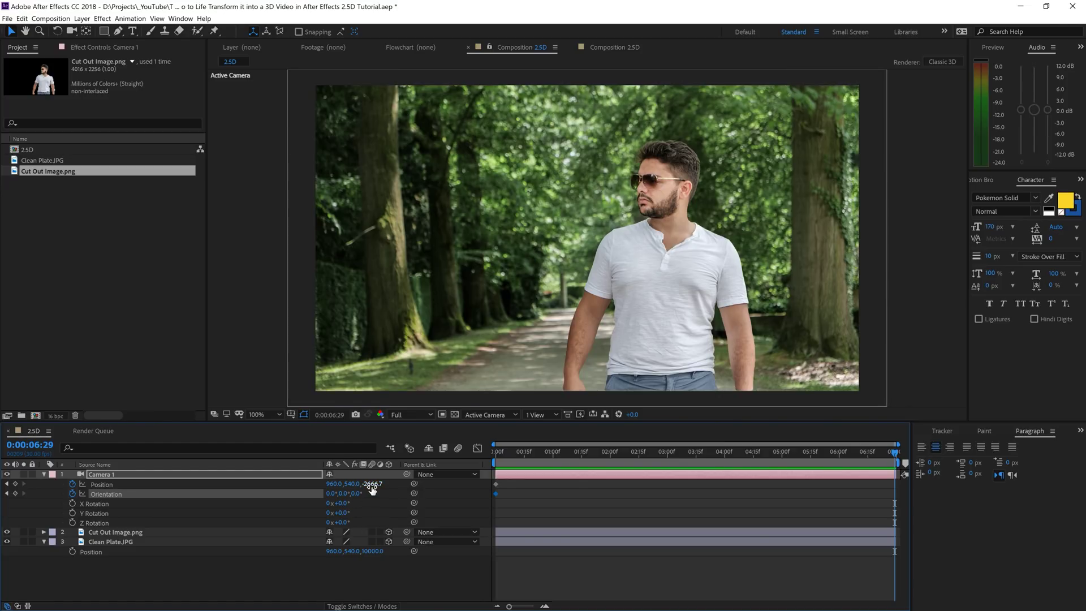
mouse_move(371, 485)
left_mouse_down()
mouse_move(674, 462)
mouse_move(869, 212)
left_mouse_up()
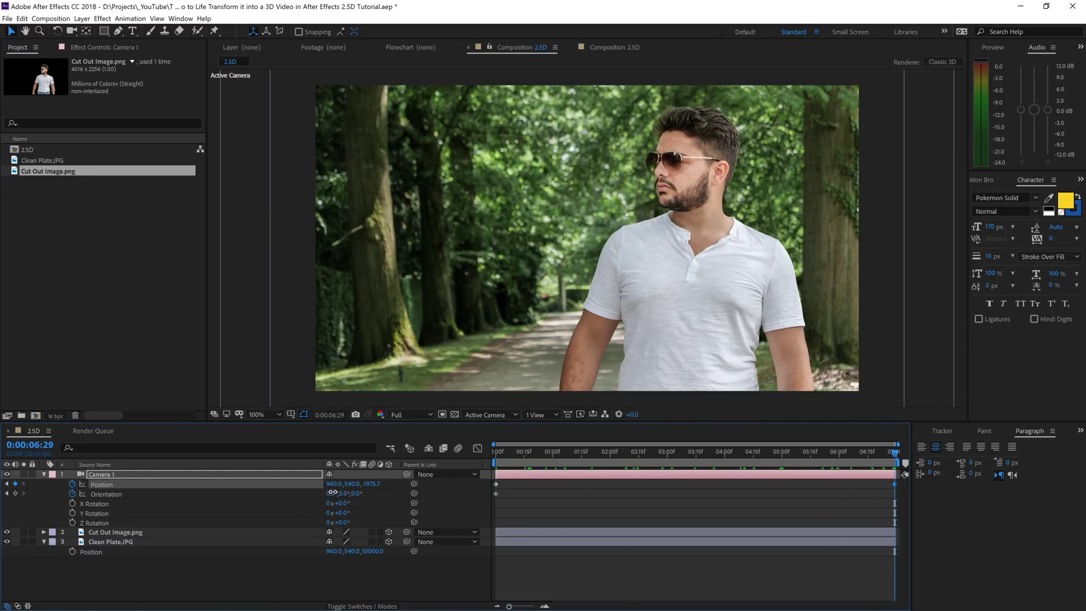
left_click_drag(333, 492, 347, 495)
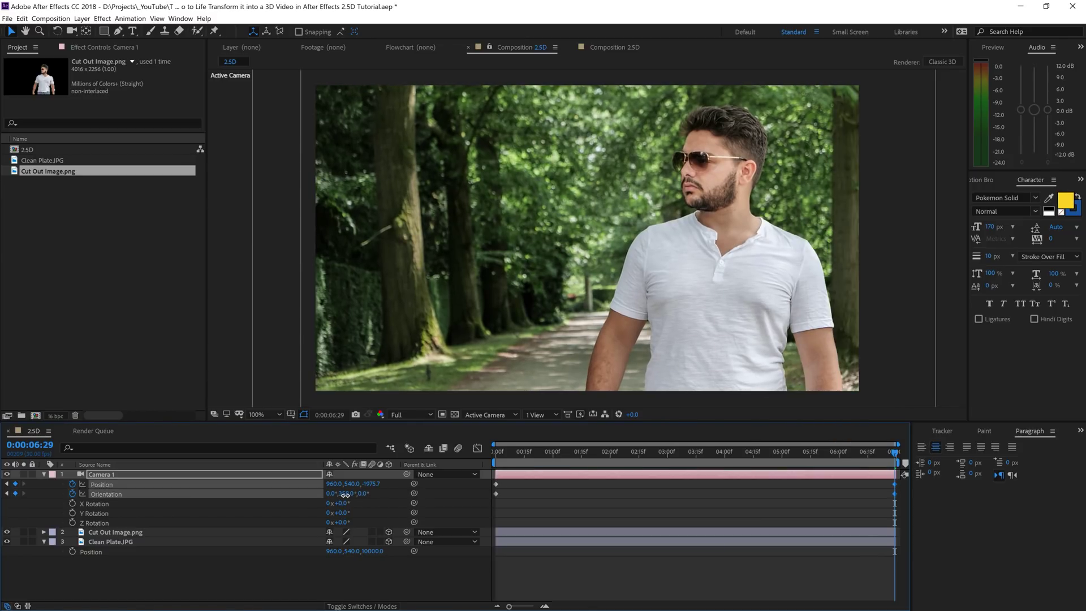
left_click(346, 494)
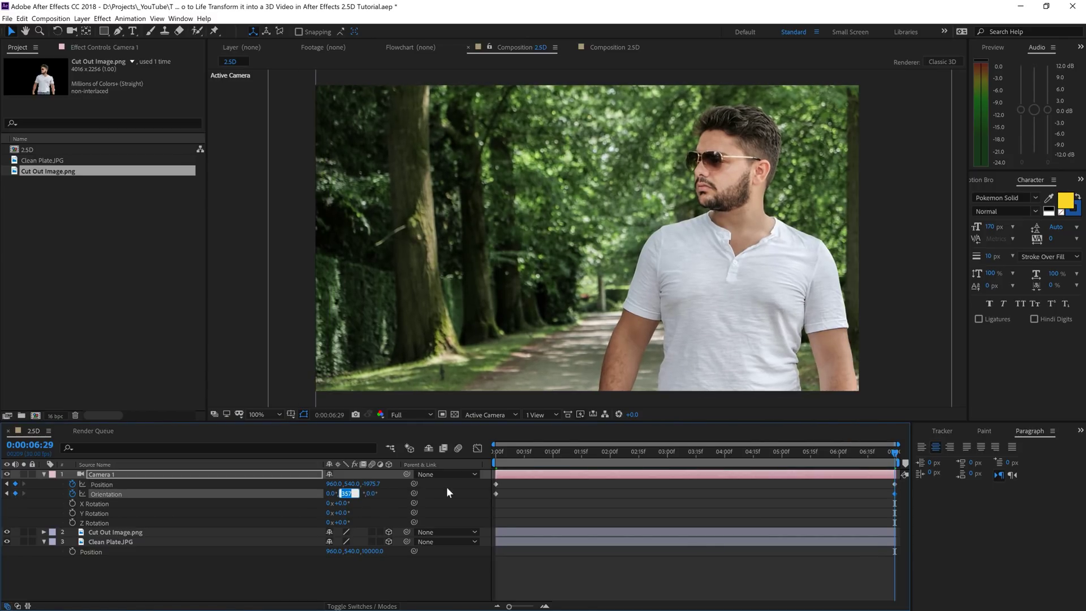
Preview the camera push-in from the first frame
key("Home")
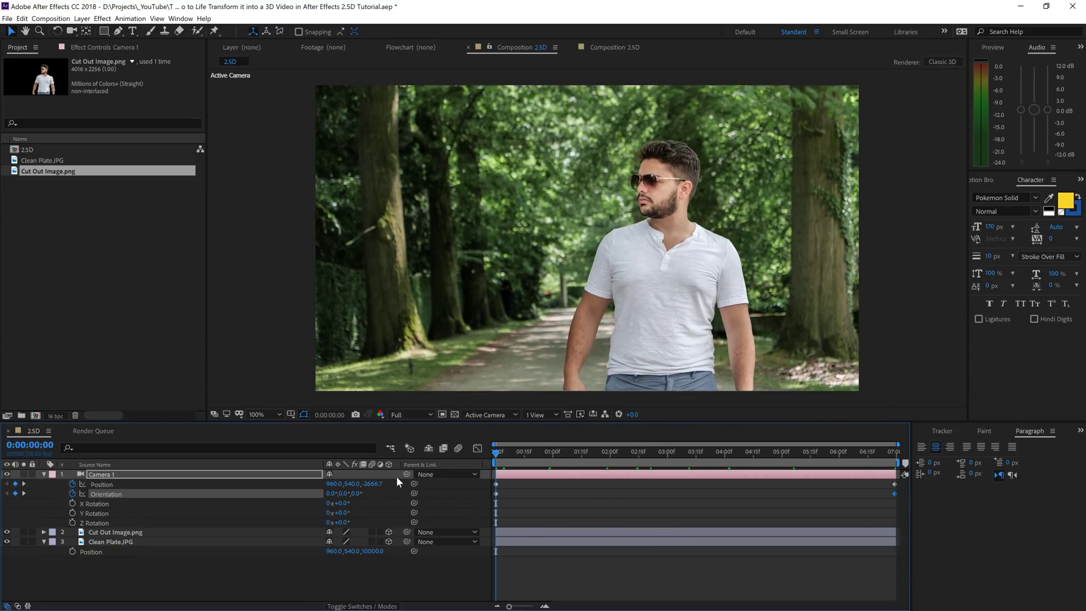
key("space")
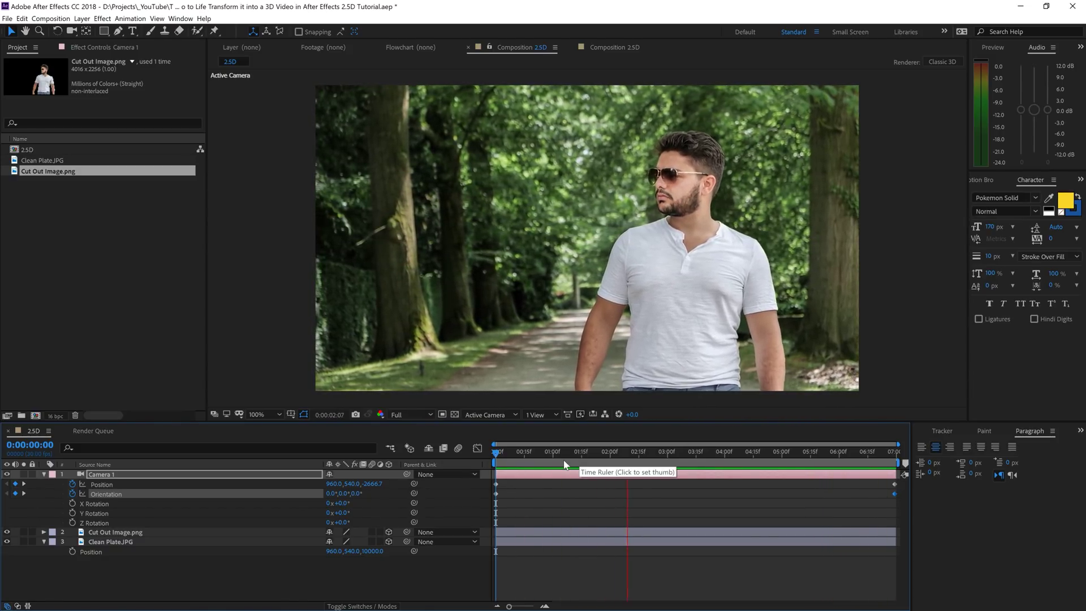
left_click(736, 451)
key("Home")
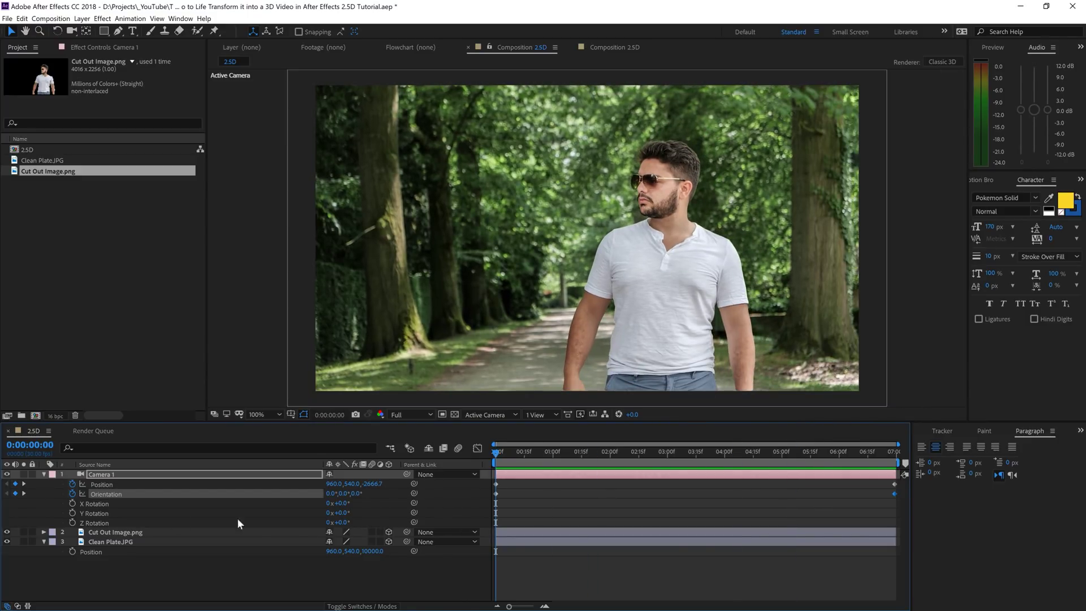
Collapse the layers, select Cut Out Image.png, and pin it with Puppet Pin at 0 expansion
left_click(44, 475)
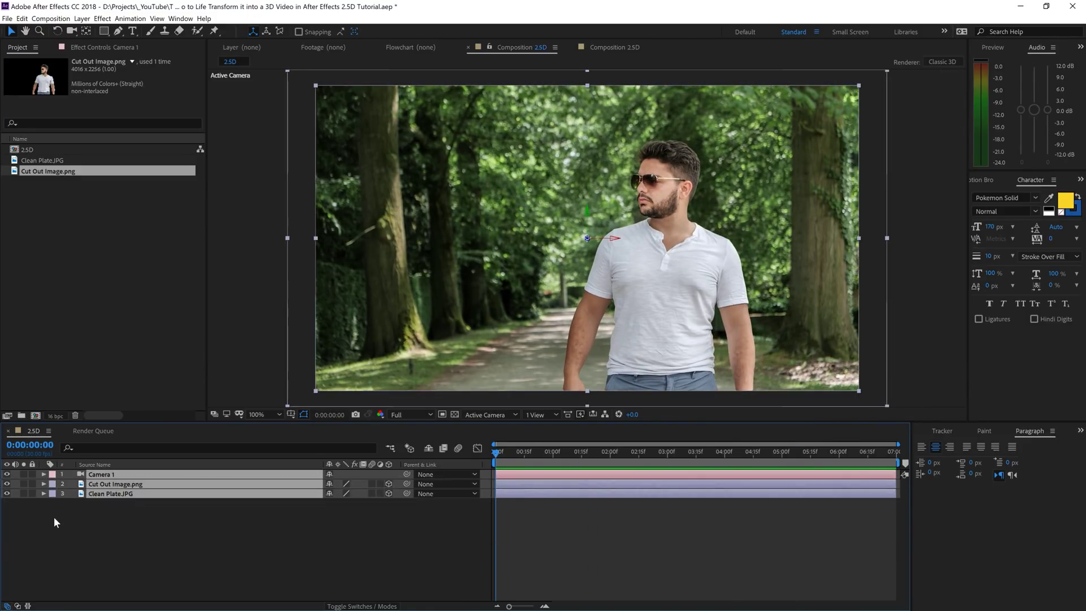
left_click(43, 493)
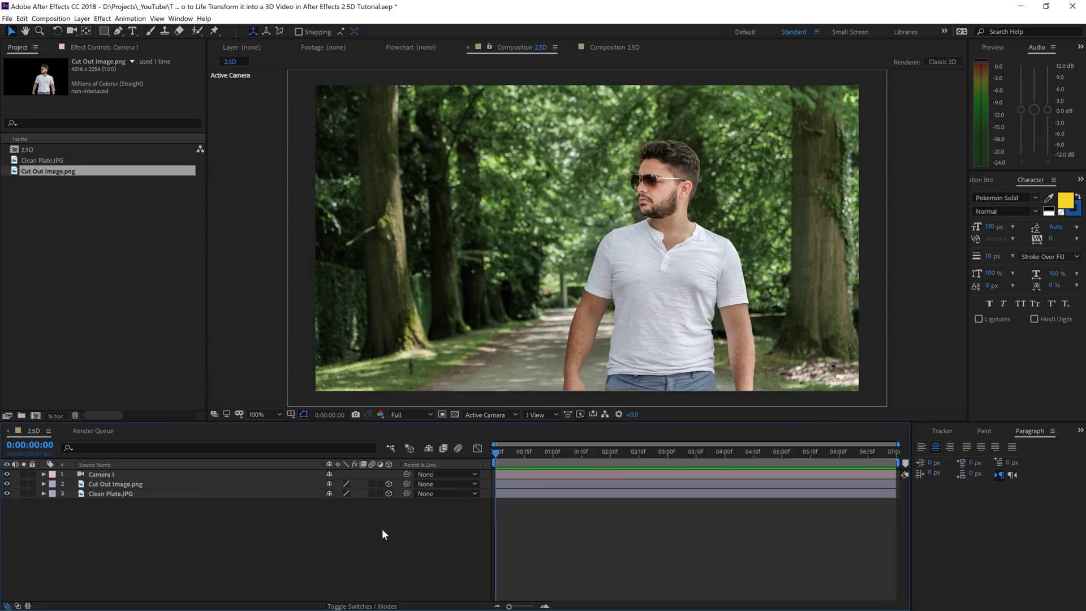
left_click(140, 484)
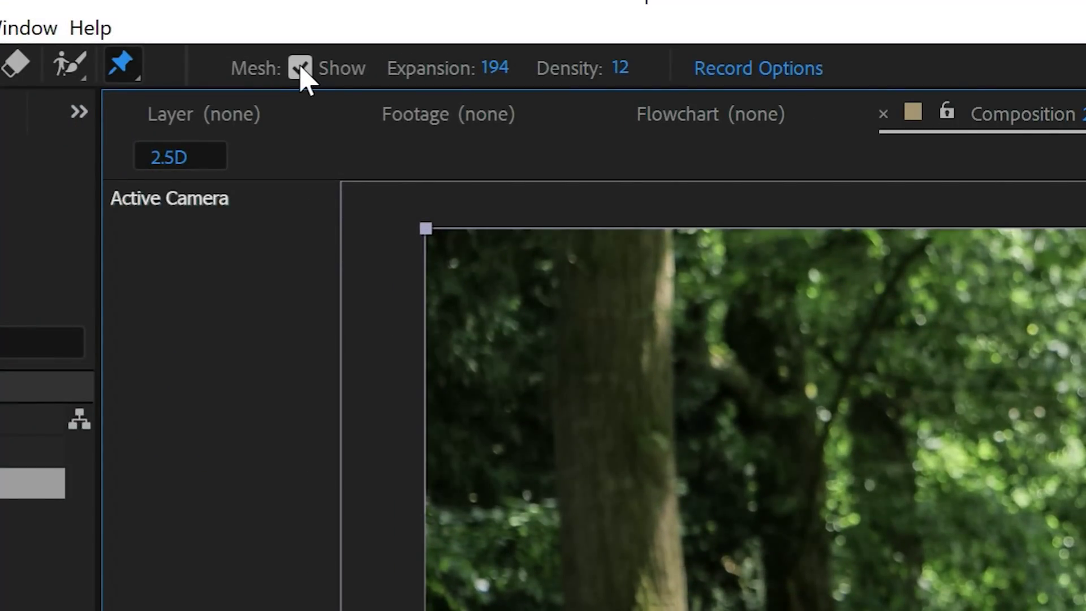
left_click(300, 69)
left_click(495, 67)
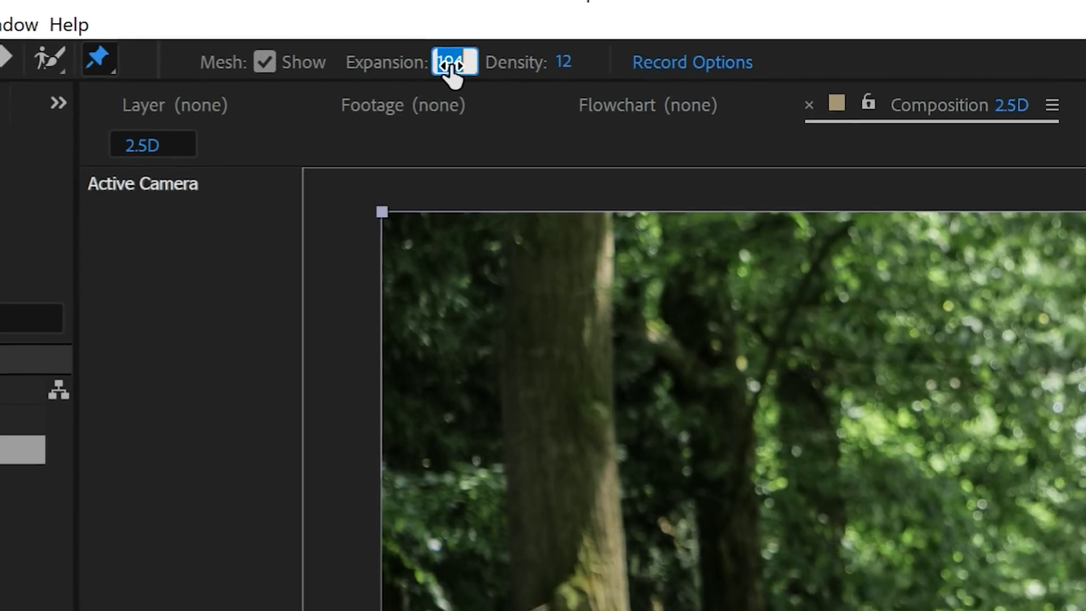
type("0")
key("Return")
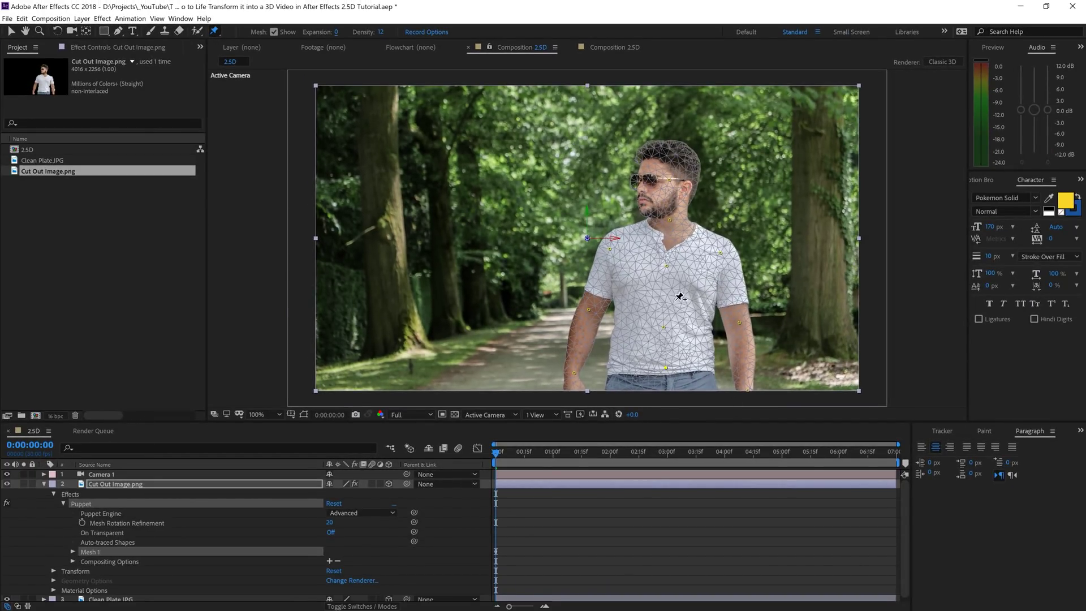
left_click(592, 306)
scroll(534, 503, "down", 5)
scroll(532, 505, "down", 3)
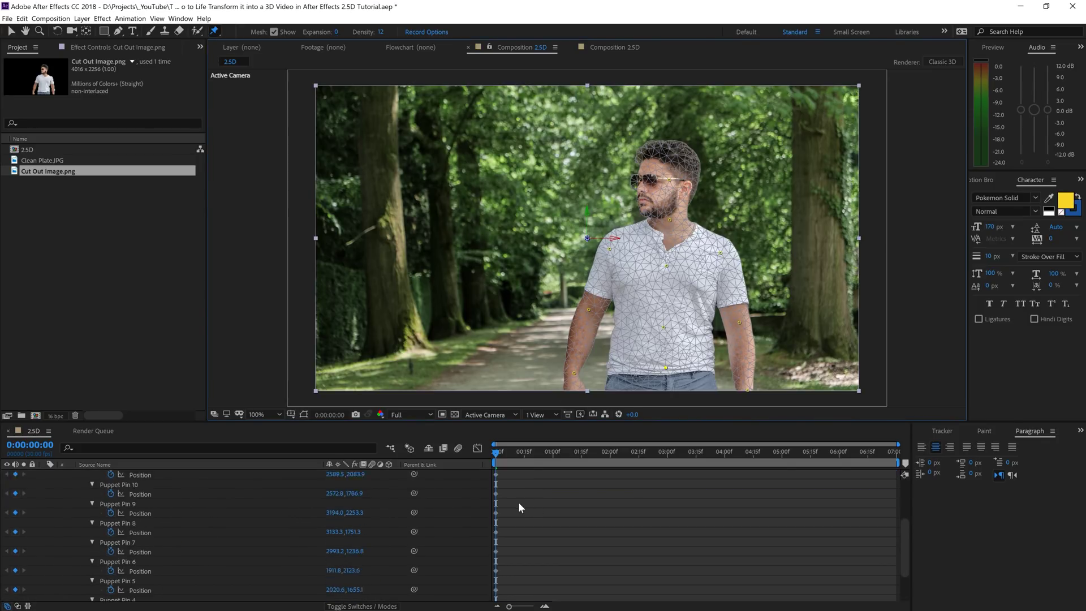
scroll(518, 502, "up", 2)
mouse_move(484, 490)
left_mouse_down()
mouse_move(516, 601)
mouse_move(484, 597)
mouse_move(499, 592)
left_mouse_up()
scroll(517, 543, "down", 5)
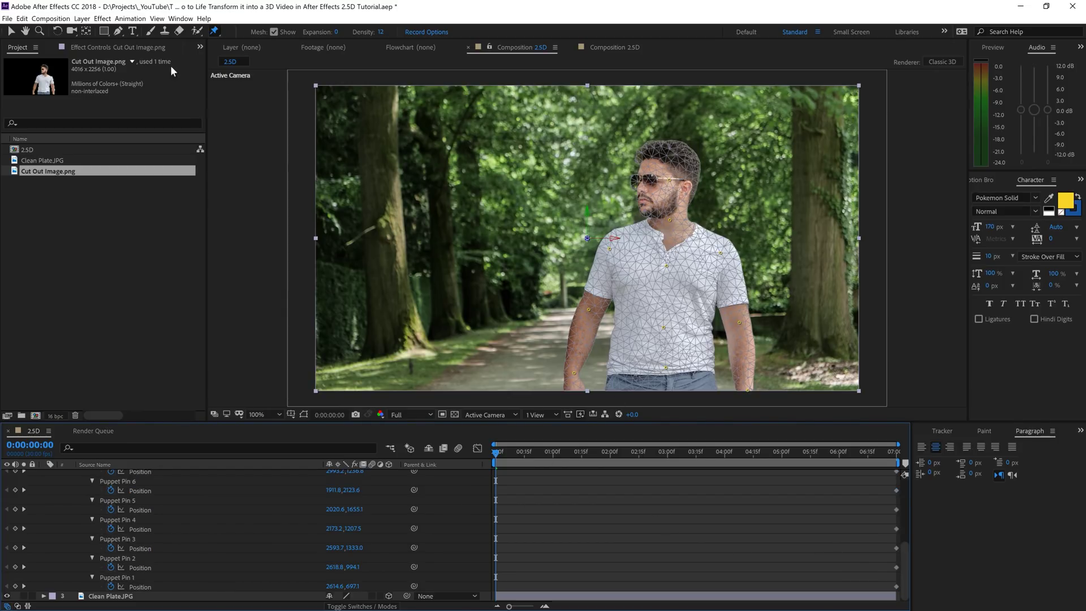
Hide the mesh and drag Puppet Pins 6, 4 and 1 to repose the arms
left_click(275, 33)
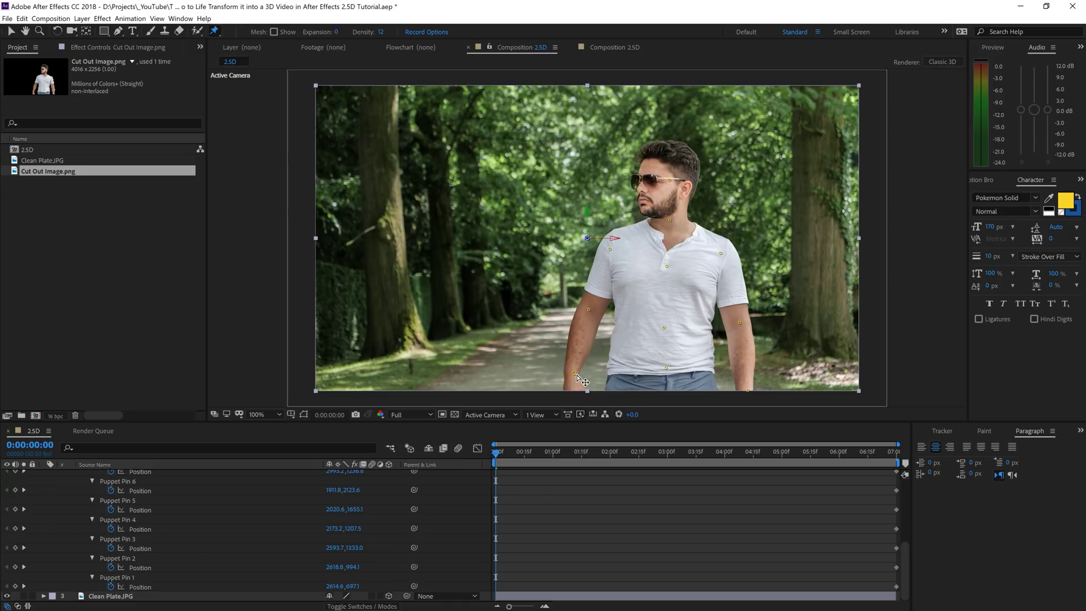
mouse_move(577, 378)
left_mouse_down()
mouse_move(591, 378)
mouse_move(551, 371)
mouse_move(602, 318)
left_mouse_up()
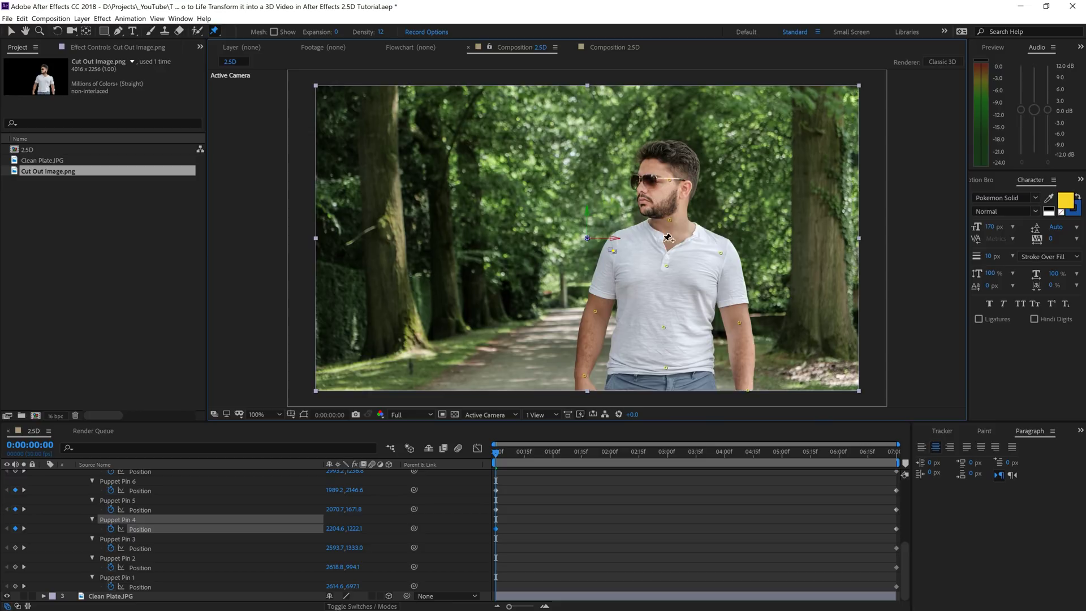
left_click_drag(610, 248, 615, 249)
left_click_drag(670, 182, 676, 183)
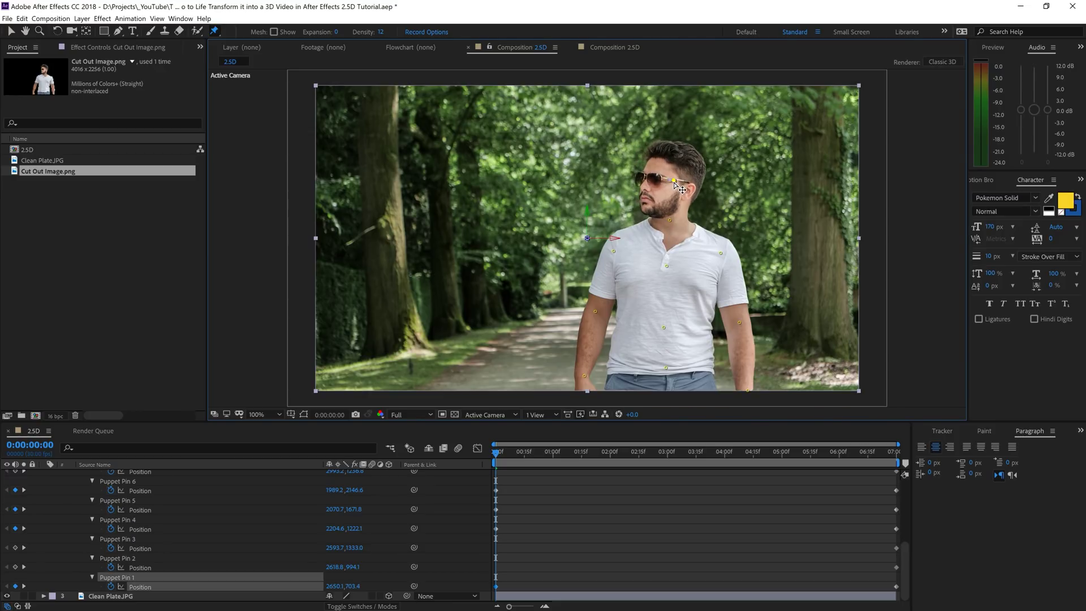
Add a new pin on the man's lower arm and preview the animation
left_click(736, 324)
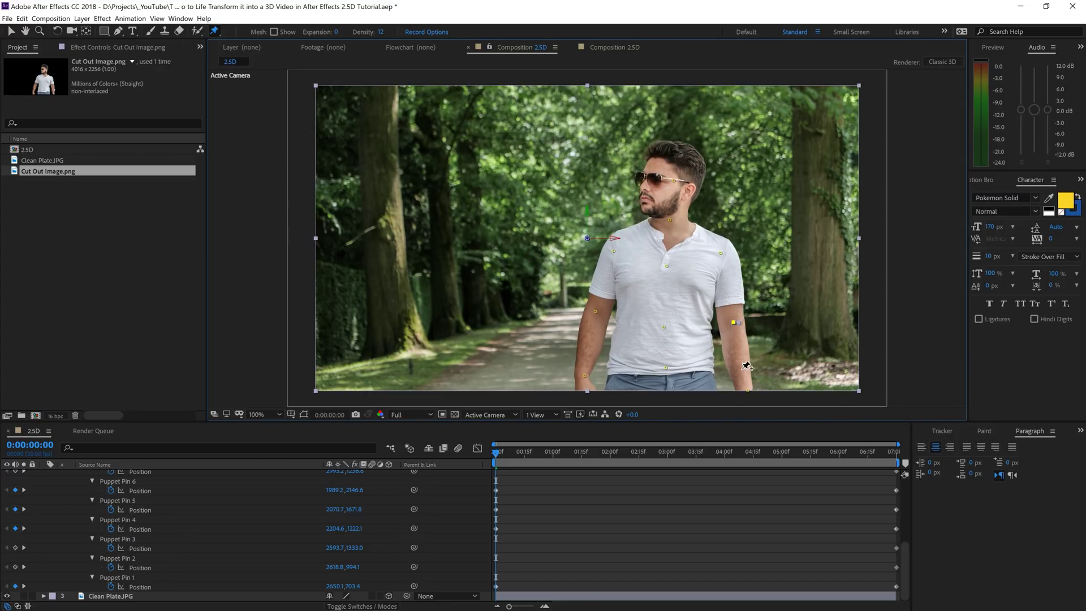
left_click(743, 393)
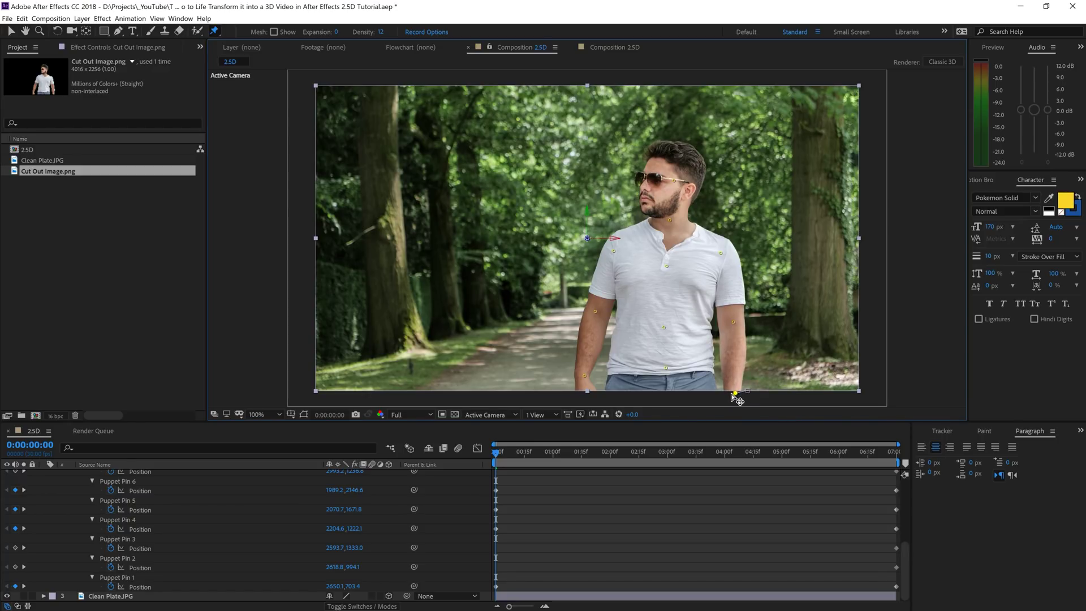
left_click(688, 497)
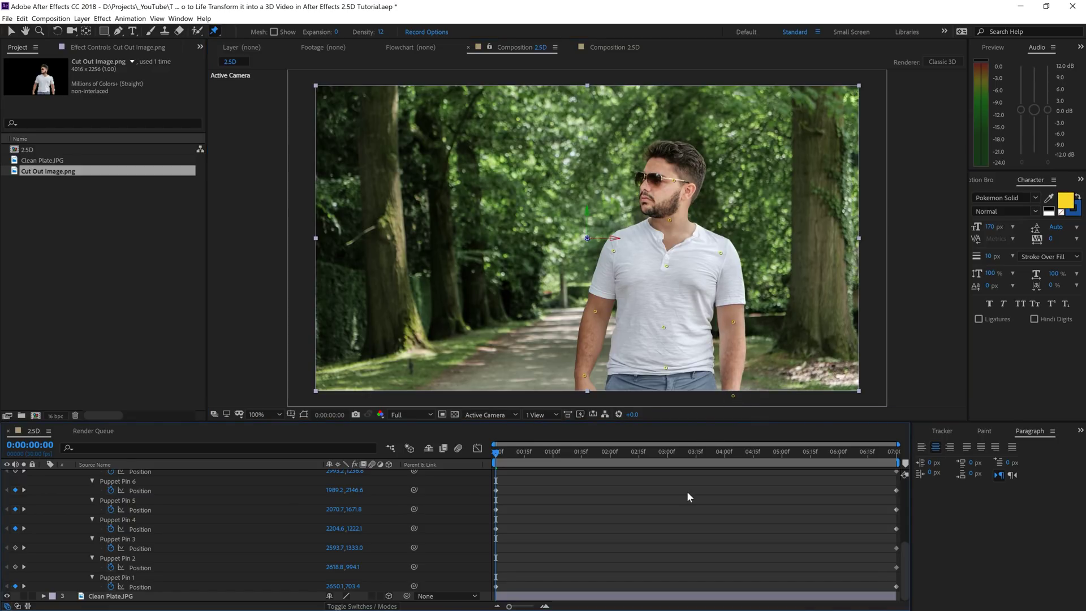
key("space")
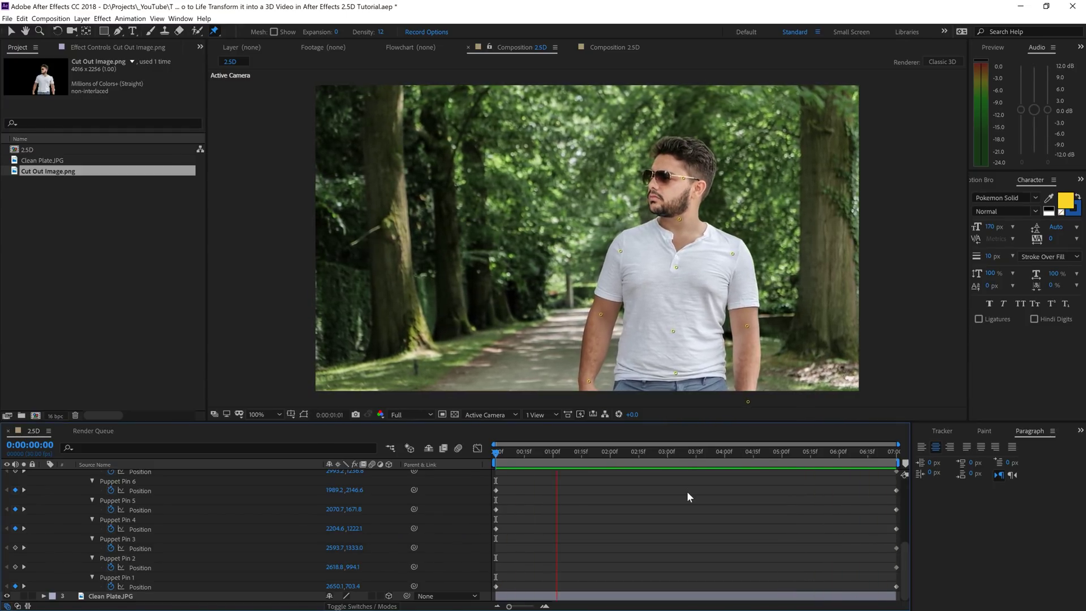
Stop the preview, select Clean Plate.JPG, and apply Distort > Bulge from Effects & Presets
left_click(684, 460)
scroll(34, 535, "up", 5)
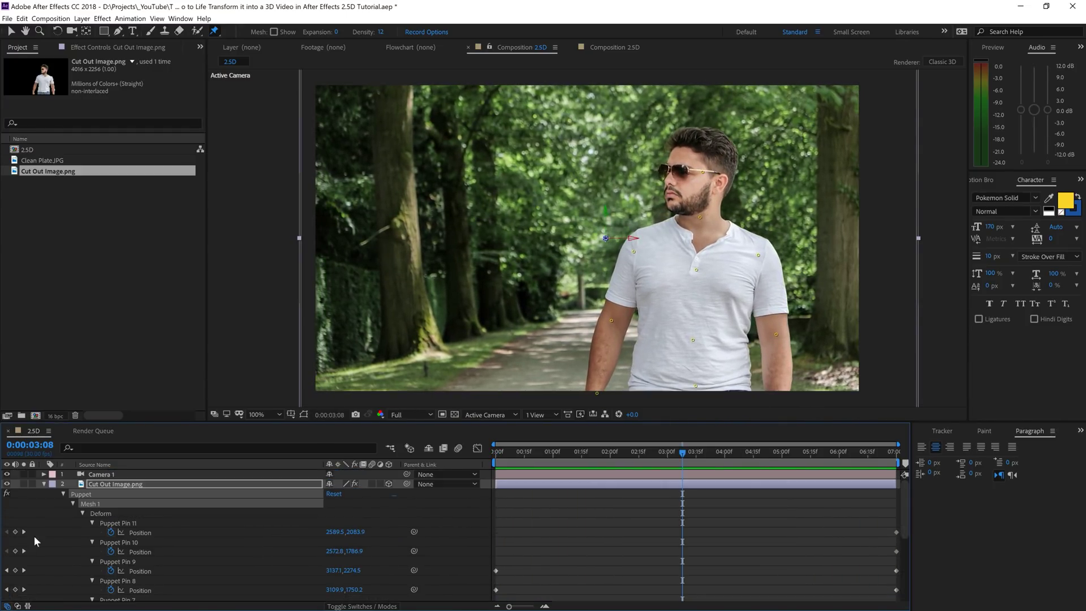
left_click(42, 485)
left_click(43, 485)
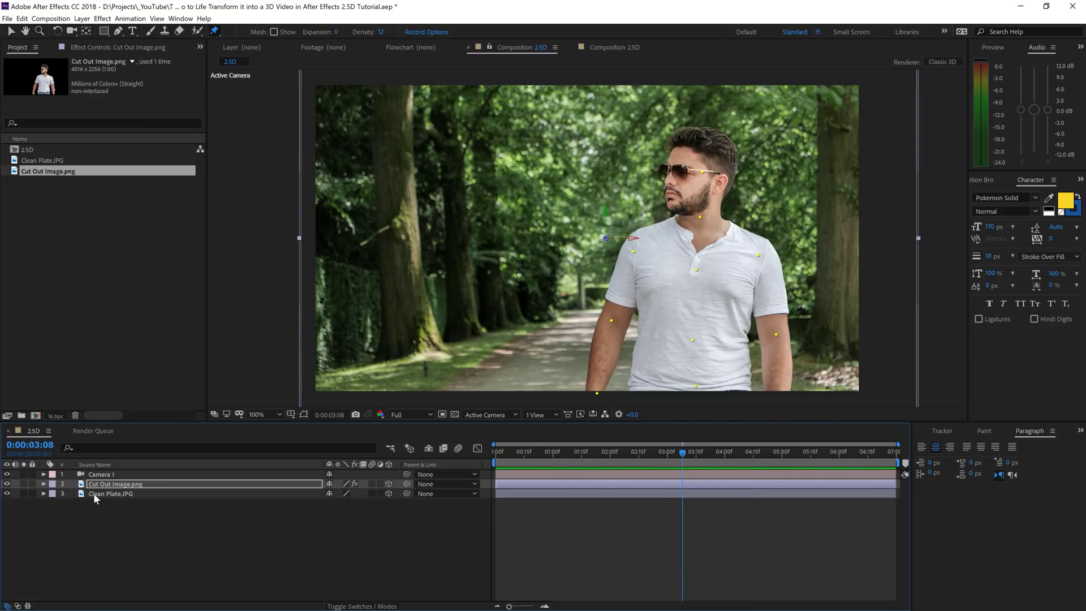
left_click(93, 493)
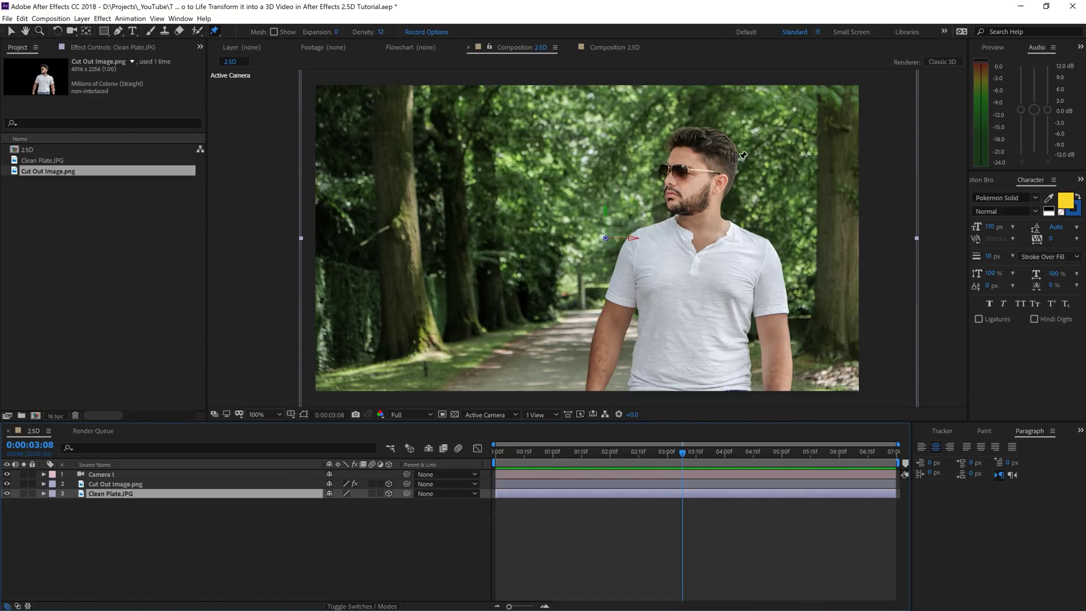
left_click(984, 180)
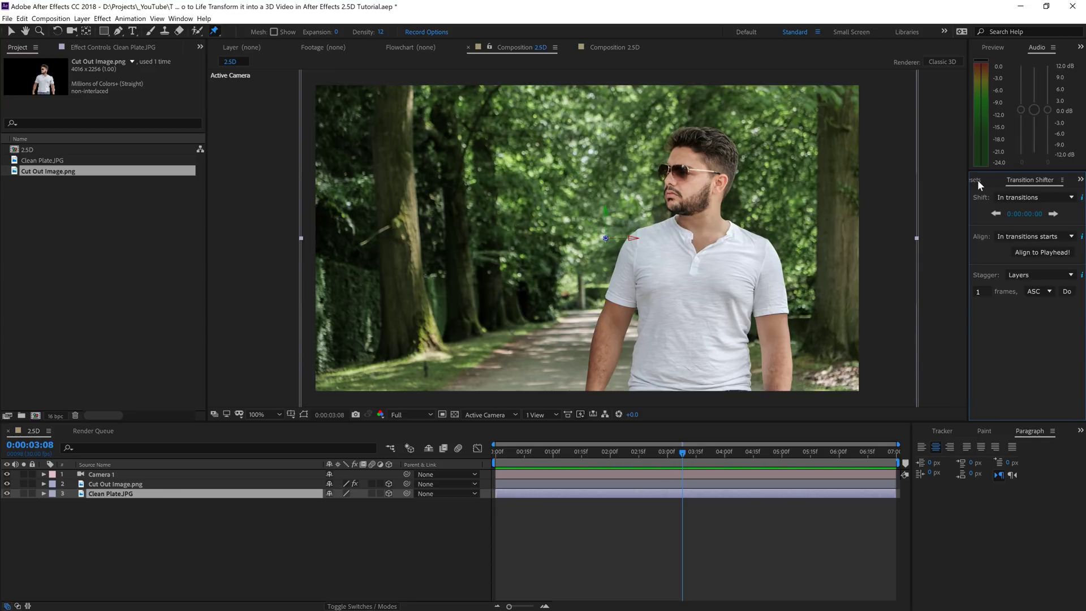
left_click(978, 179)
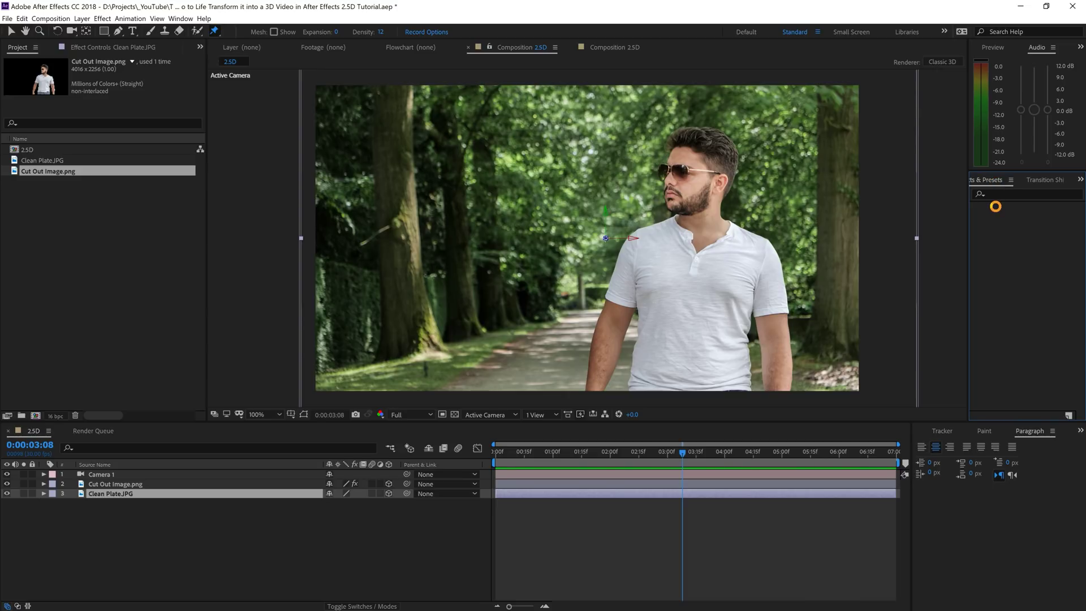
type("bulge")
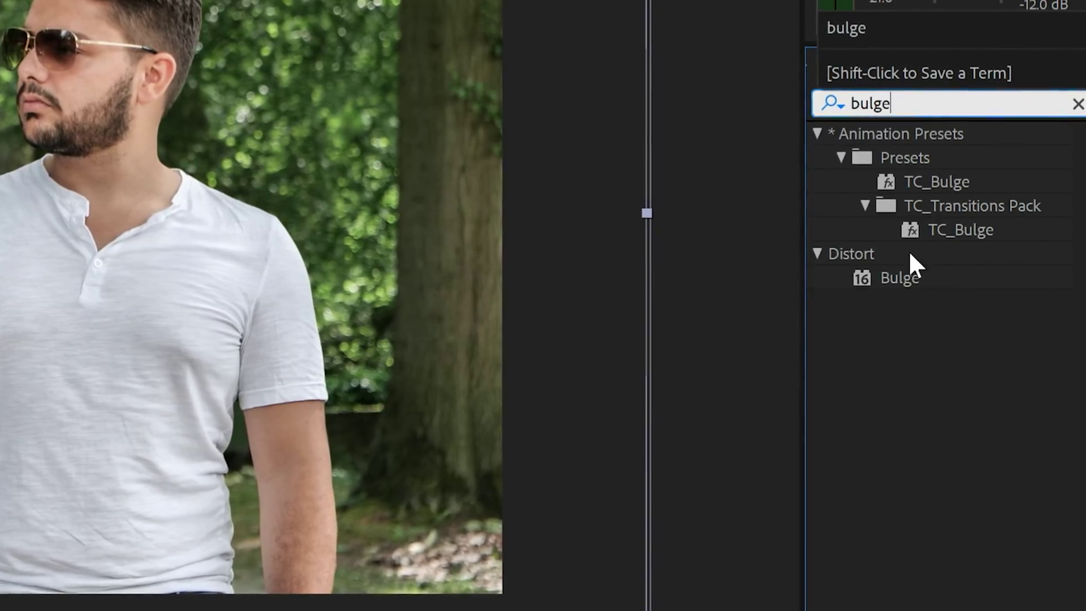
left_click(896, 276)
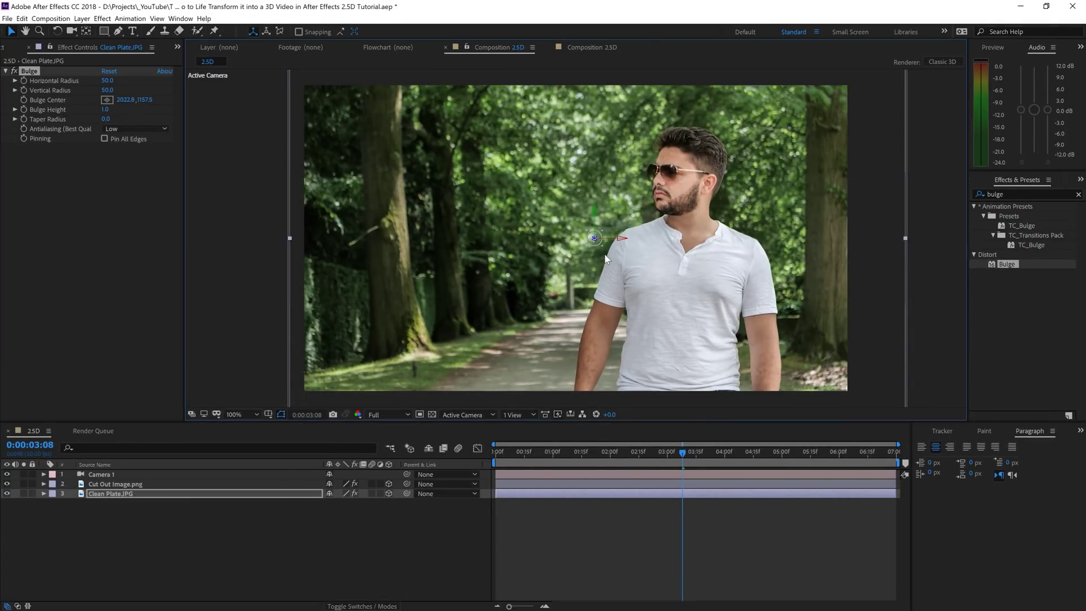
scroll(605, 244, "up", 1)
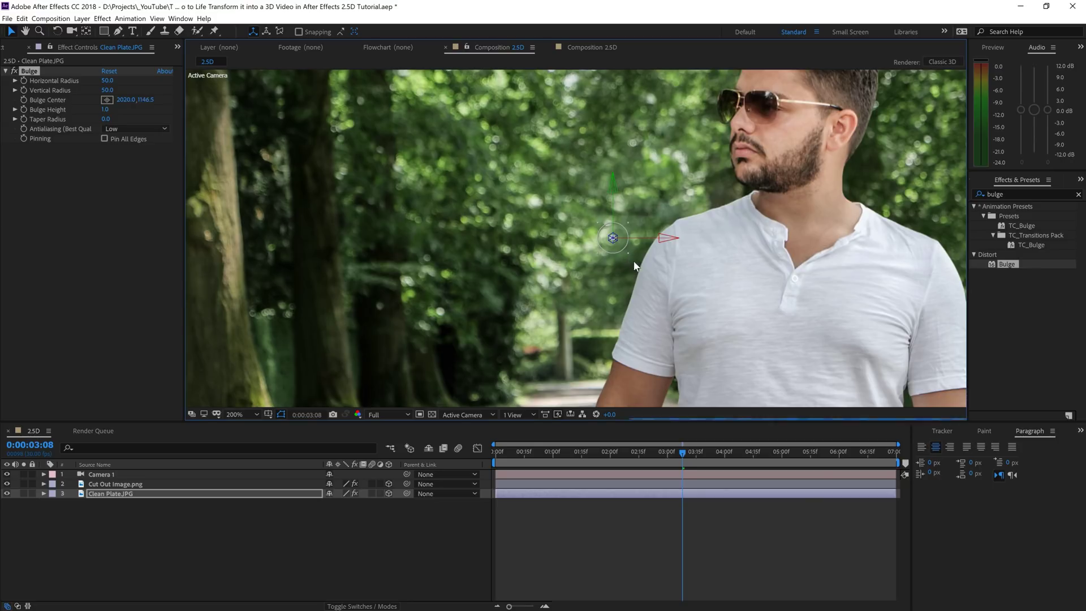
Drag the Bulge radius handles outward until the bulge covers the whole frame
left_click_drag(627, 253, 644, 268)
left_click_drag(760, 300, 883, 380)
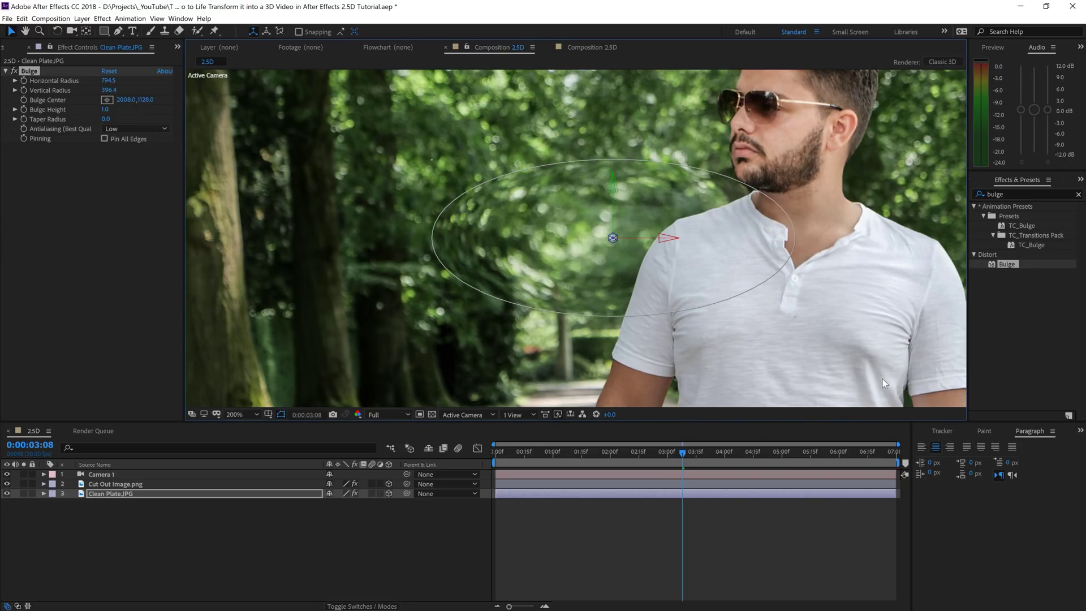
scroll(882, 379, "down", 1)
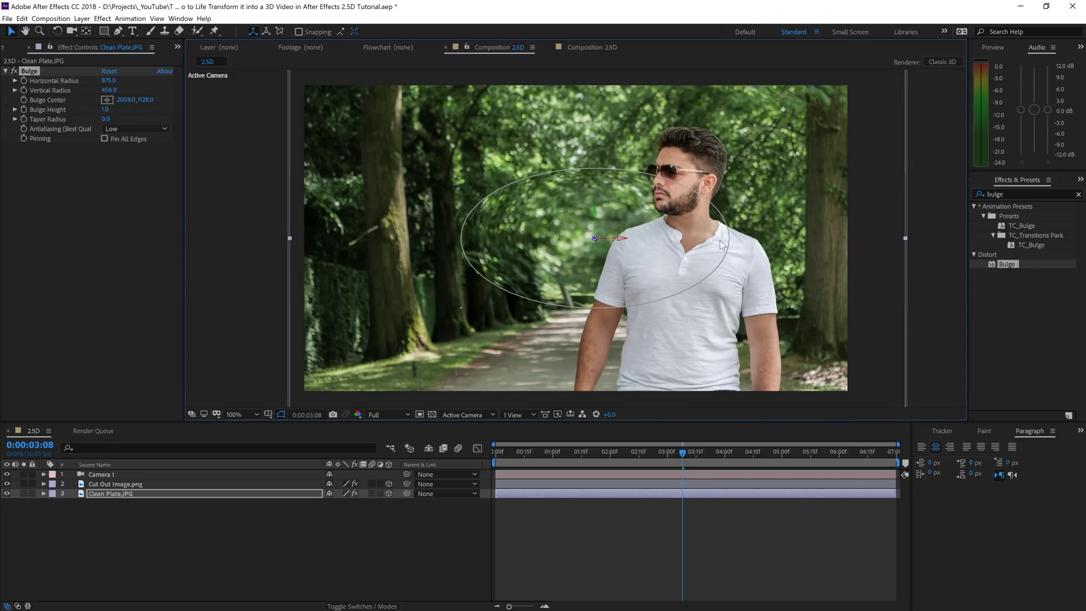
left_click_drag(728, 165, 976, 5)
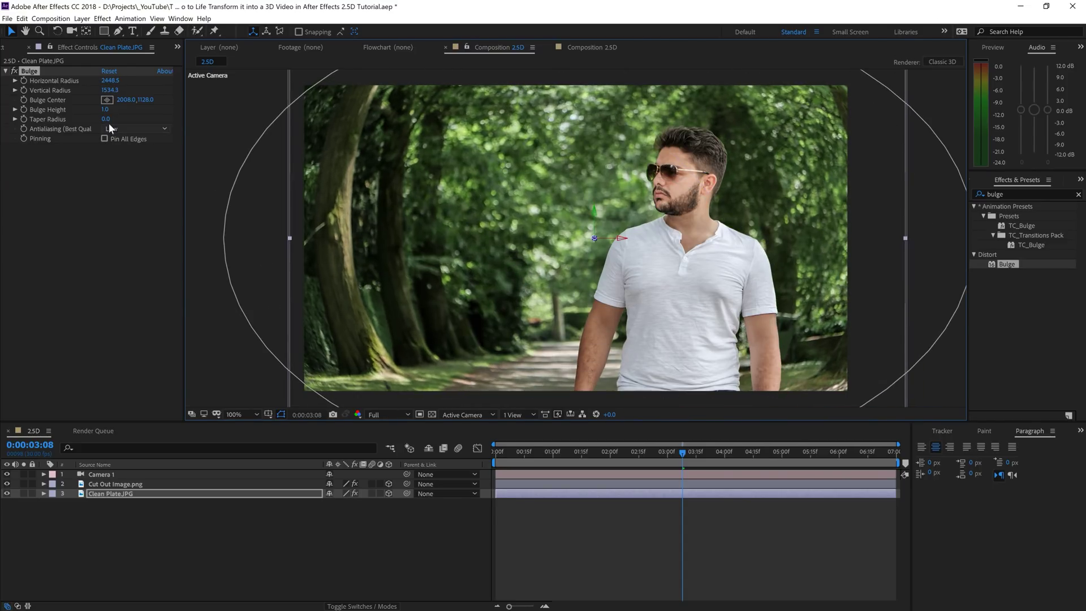
Set Bulge Height to -0.7, pin all edges, and enlarge both radii
left_click(106, 108)
type("-0.7")
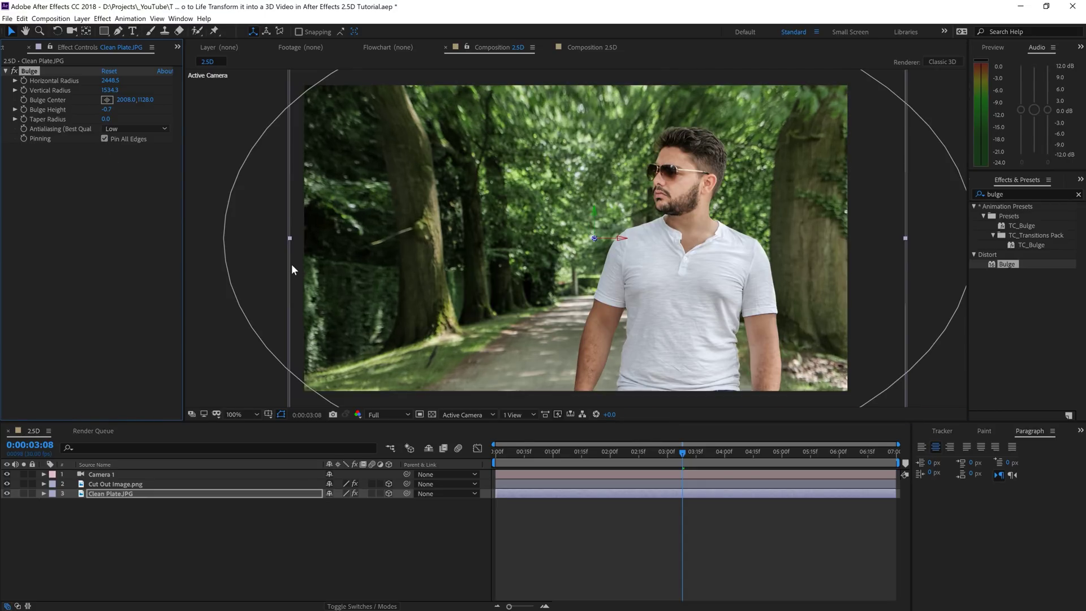
scroll(280, 266, "down", 1)
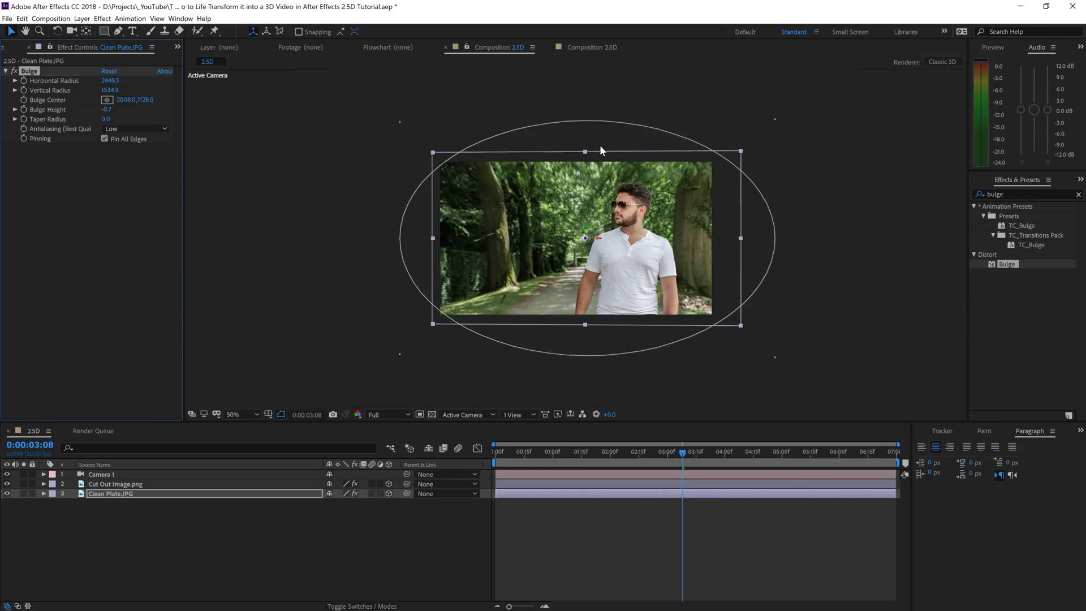
left_click_drag(118, 88, 103, 91)
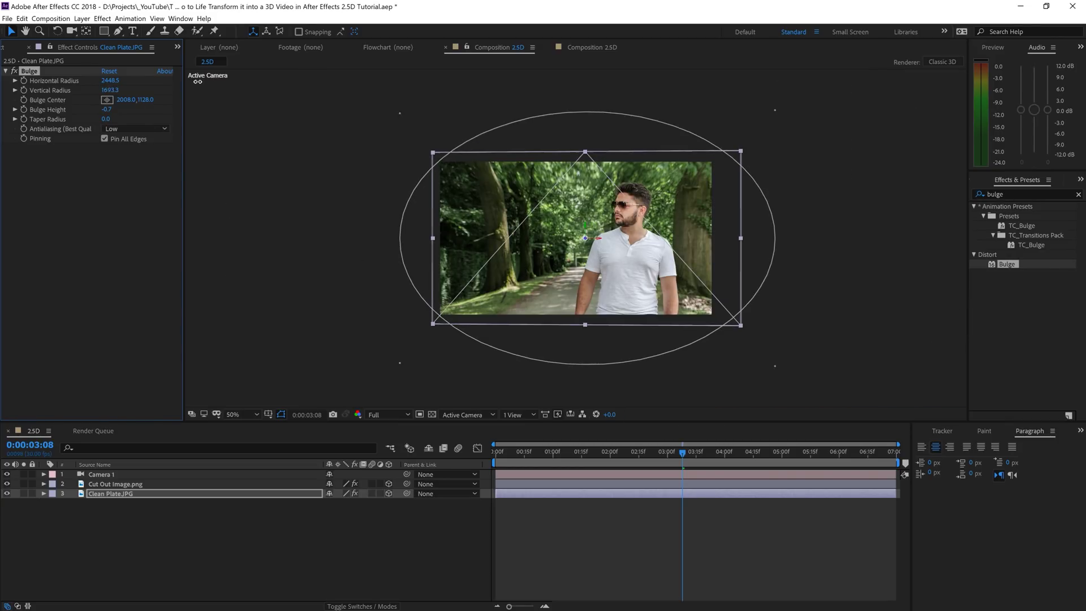
left_click_drag(201, 85, 209, 81)
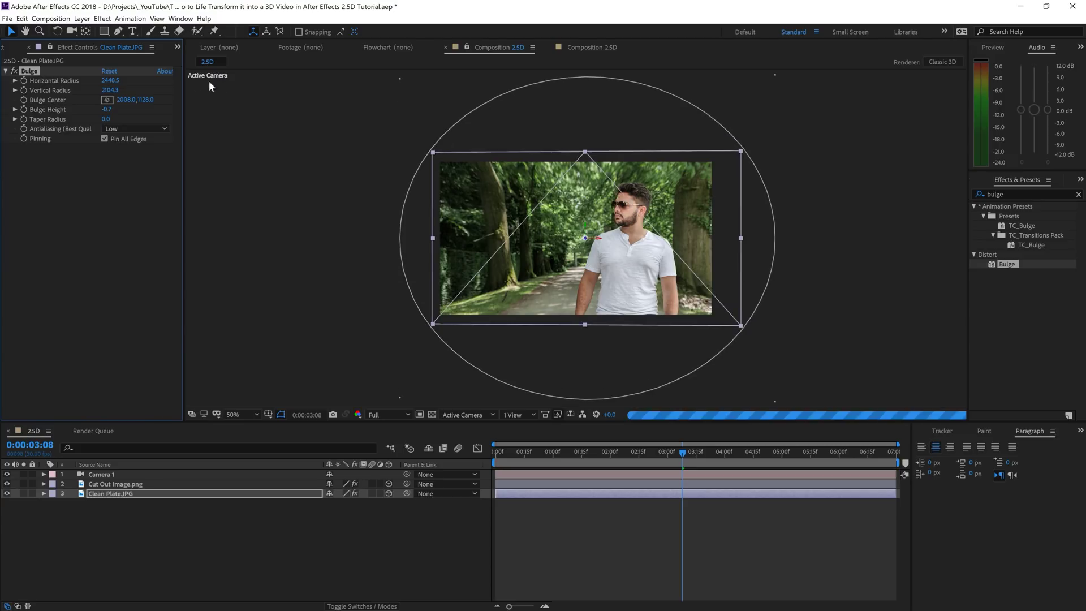
left_click_drag(127, 80, 195, 81)
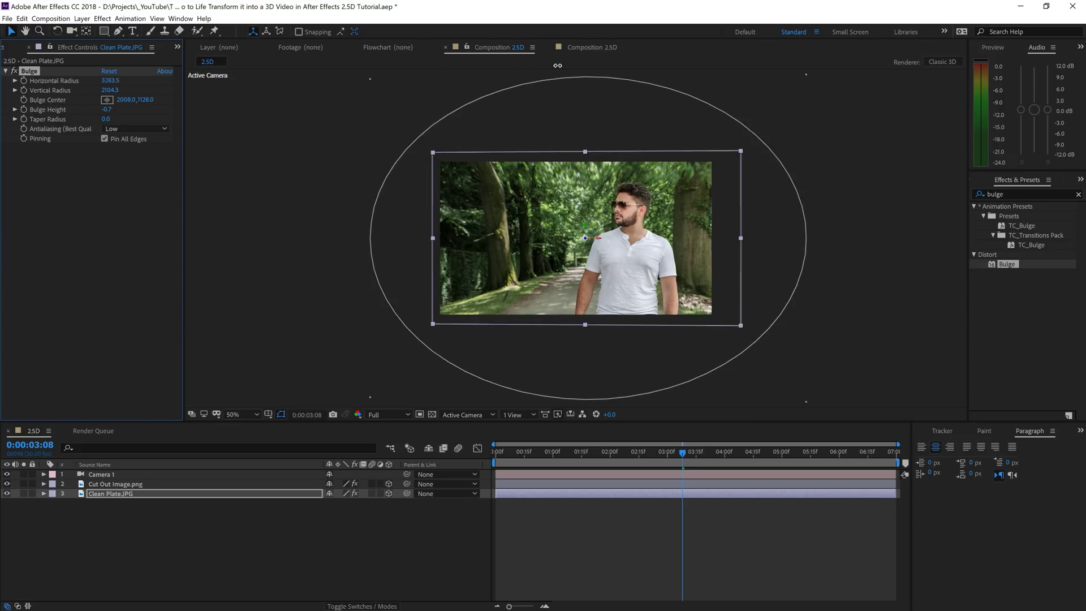
scroll(621, 219, "up", 1)
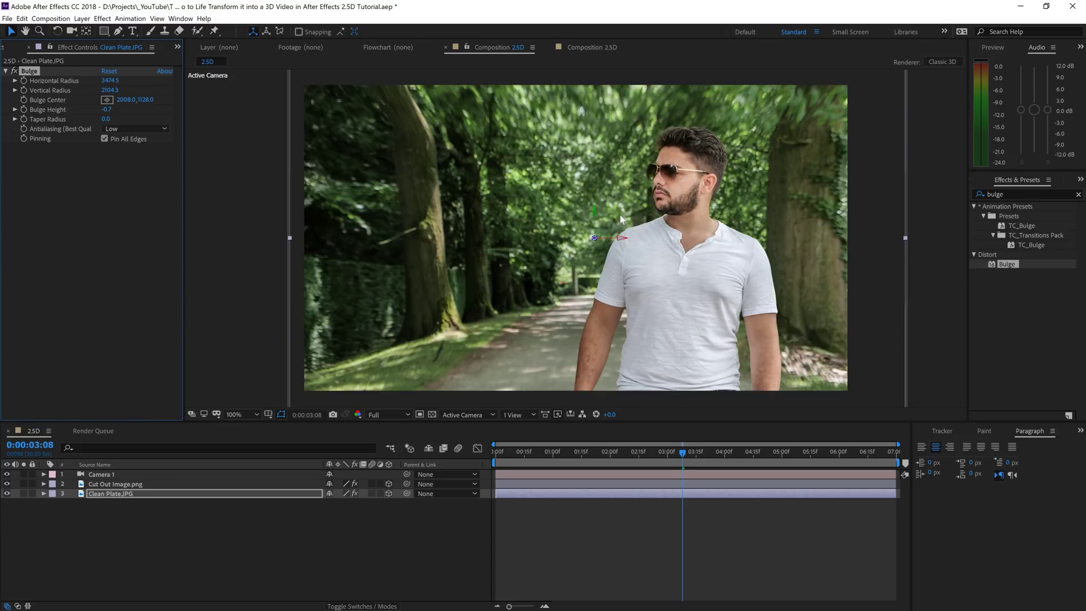
Keyframe Bulge Height at -0.7 on the first frame and 0 on the last, then scrub back
left_click(499, 452)
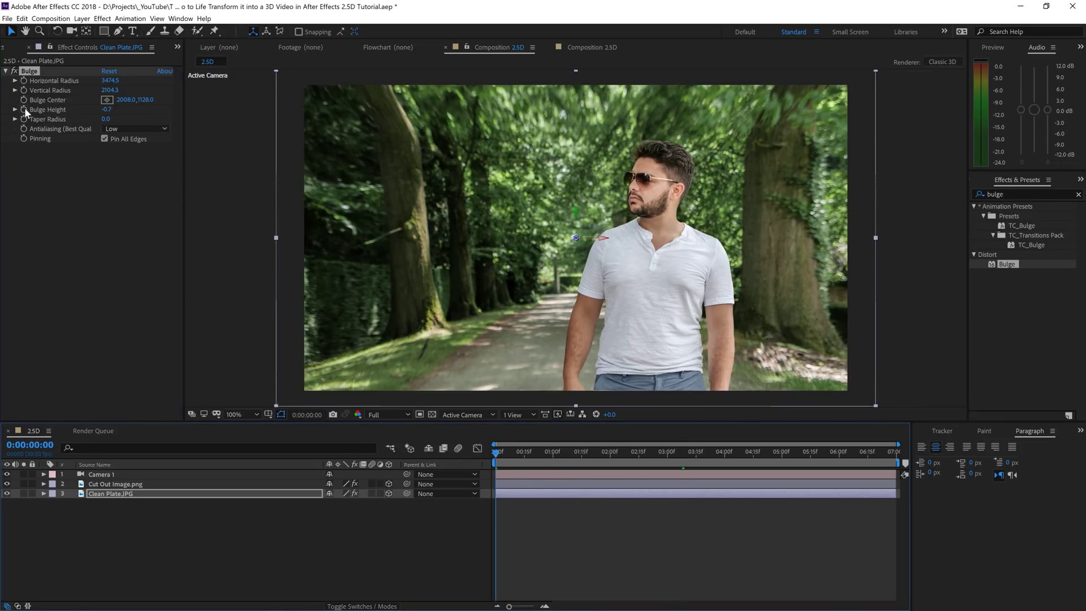
left_click(25, 109)
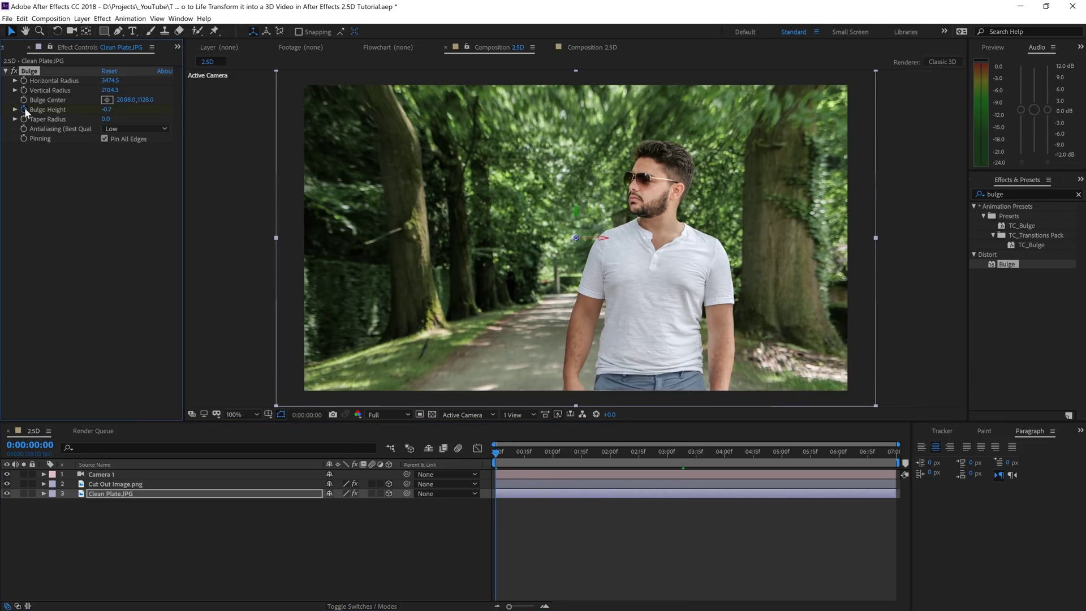
key("End")
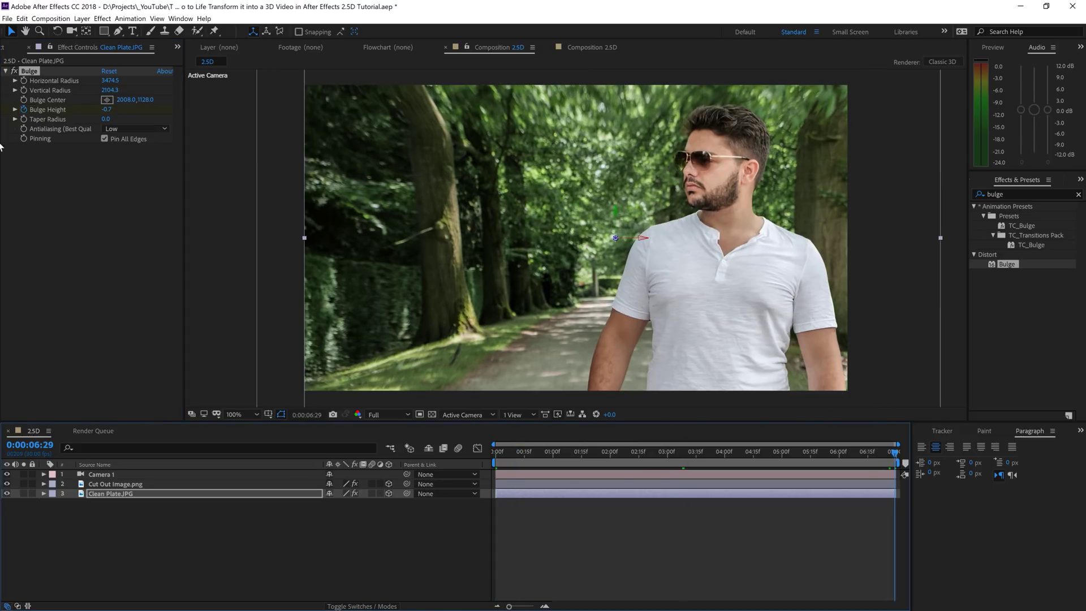
key("Return")
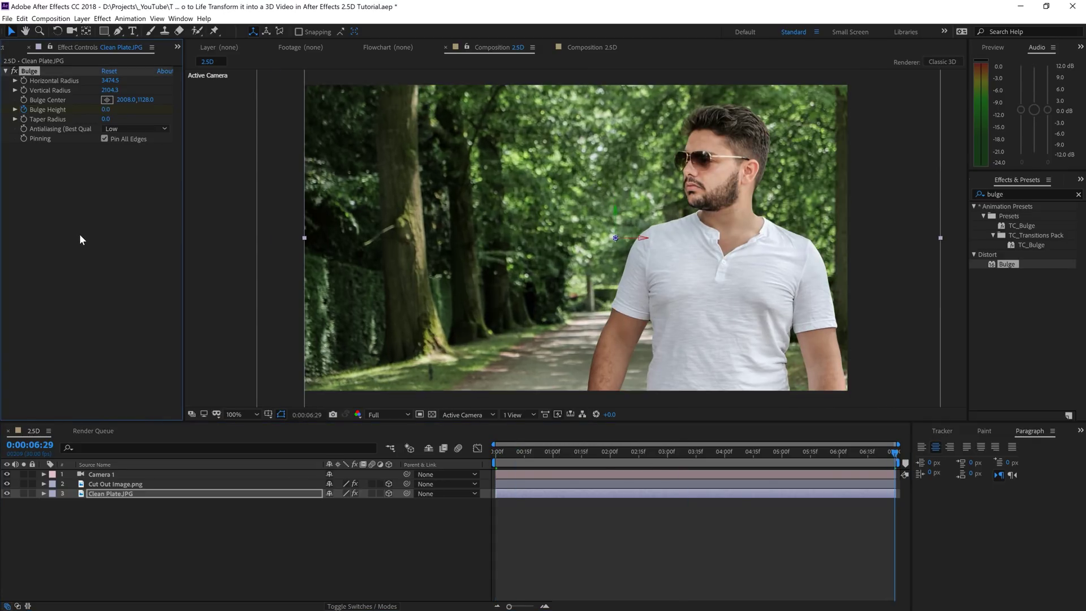
mouse_move(576, 450)
left_mouse_down()
mouse_move(525, 458)
mouse_move(921, 446)
left_mouse_up()
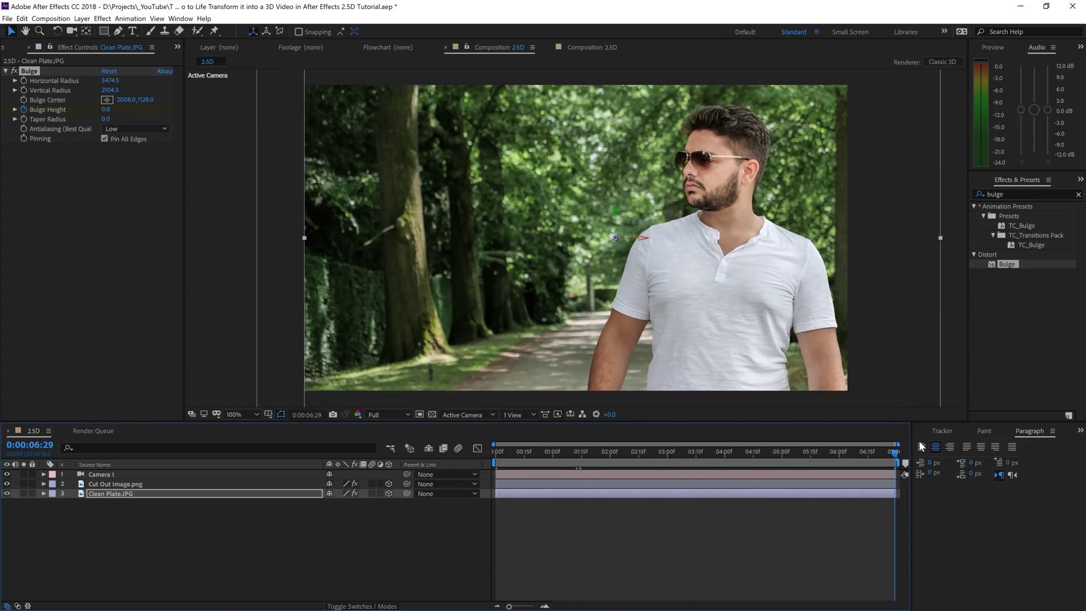